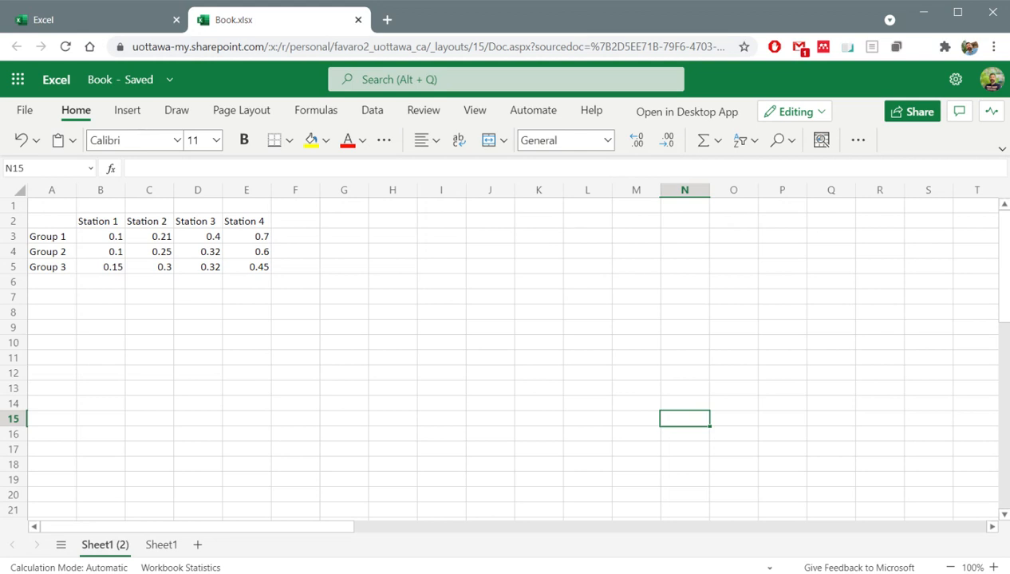
Add the row label Group1+2 in cell A6 below Group 3.
left_click(47, 285)
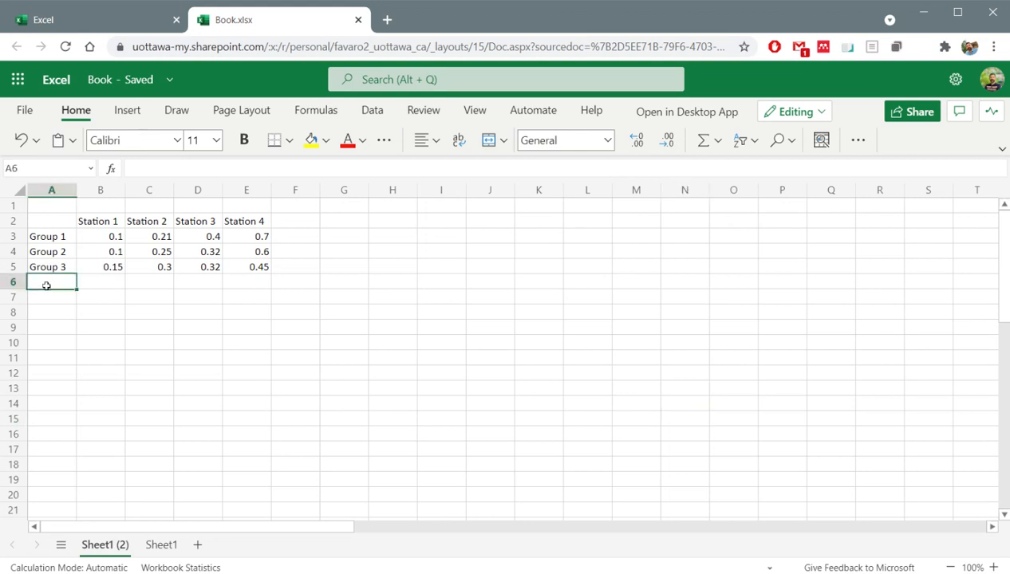
type("Group")
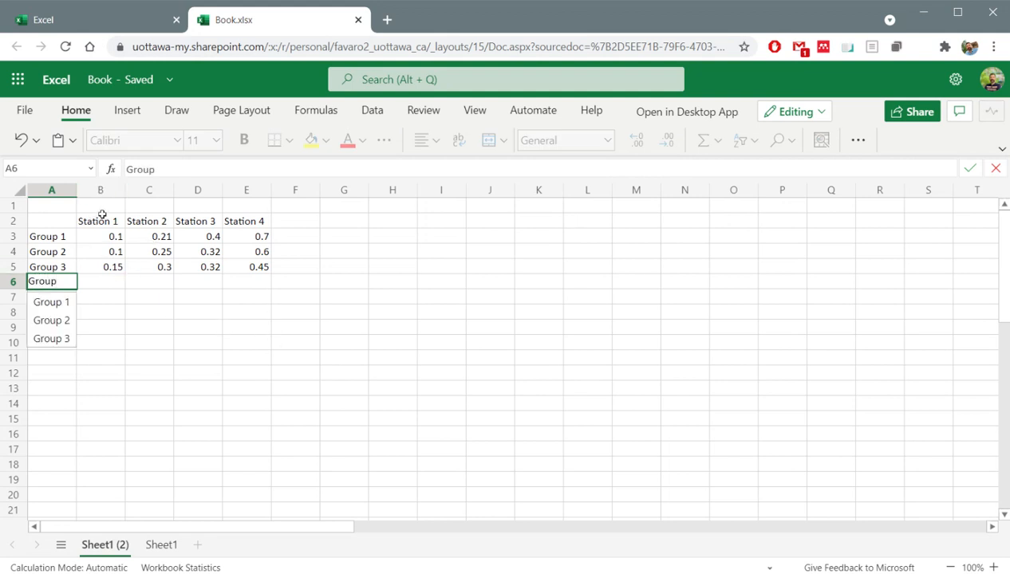
type("1")
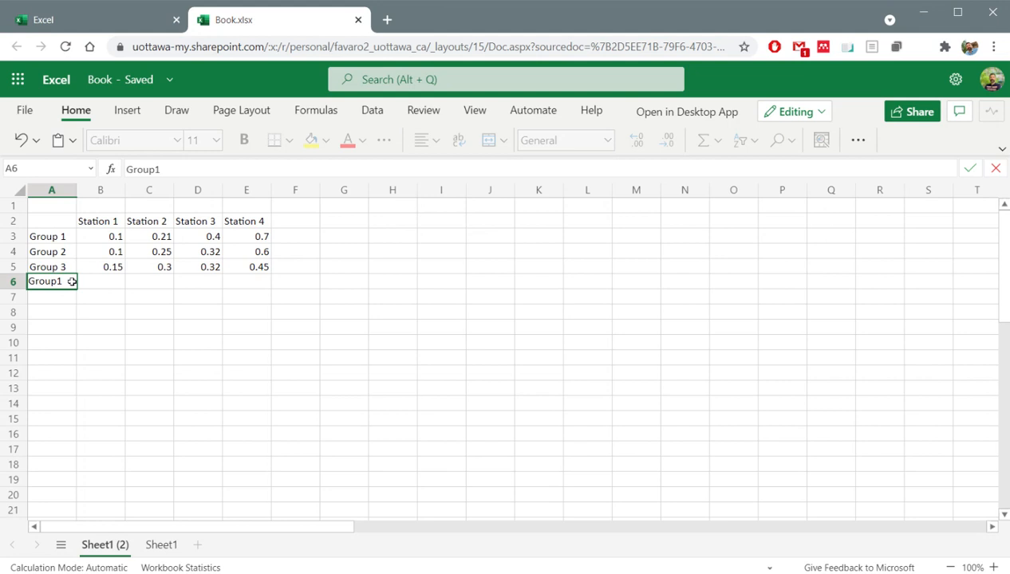
type("+2")
key("Return")
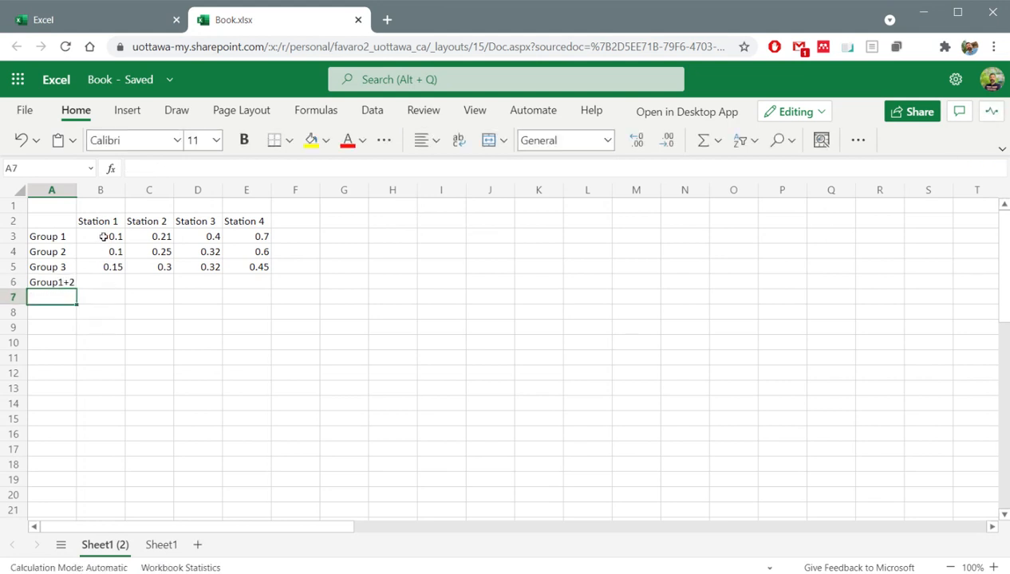
Enter 0.1 as the Station 1 value for the Group1+2 row in cell B6.
left_click_drag(105, 236, 103, 250)
left_click(99, 284)
type("0.1")
key("Return")
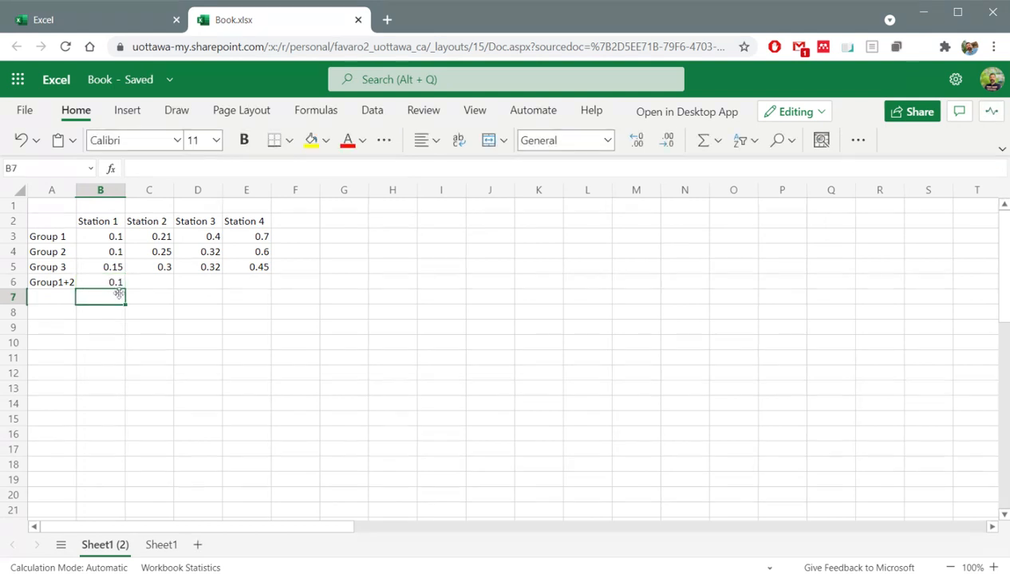
left_click(117, 341)
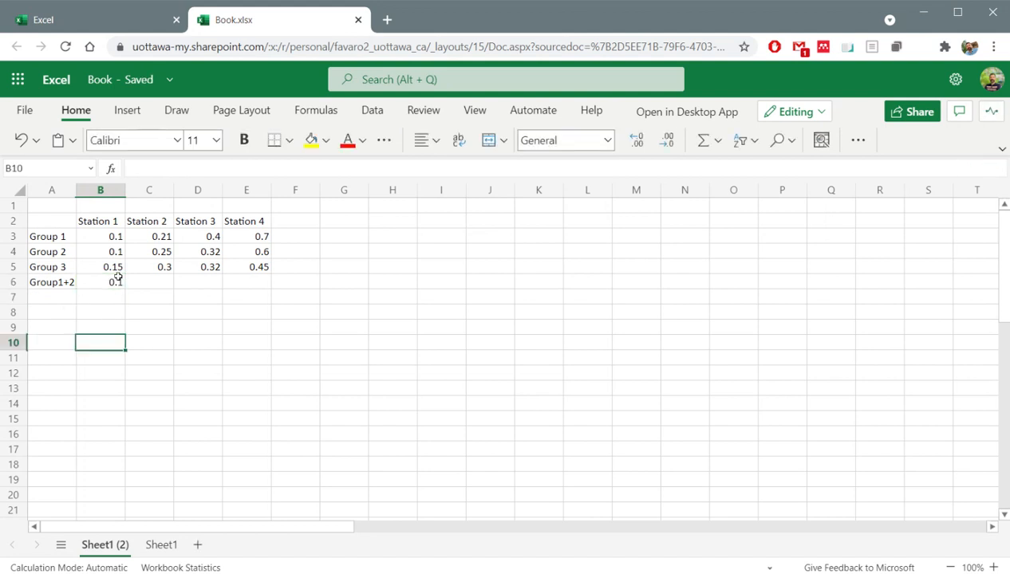
Clear the Station 1 values of Group 1 and Group 2 in cells B3 and B4.
left_click(102, 234)
key("Delete")
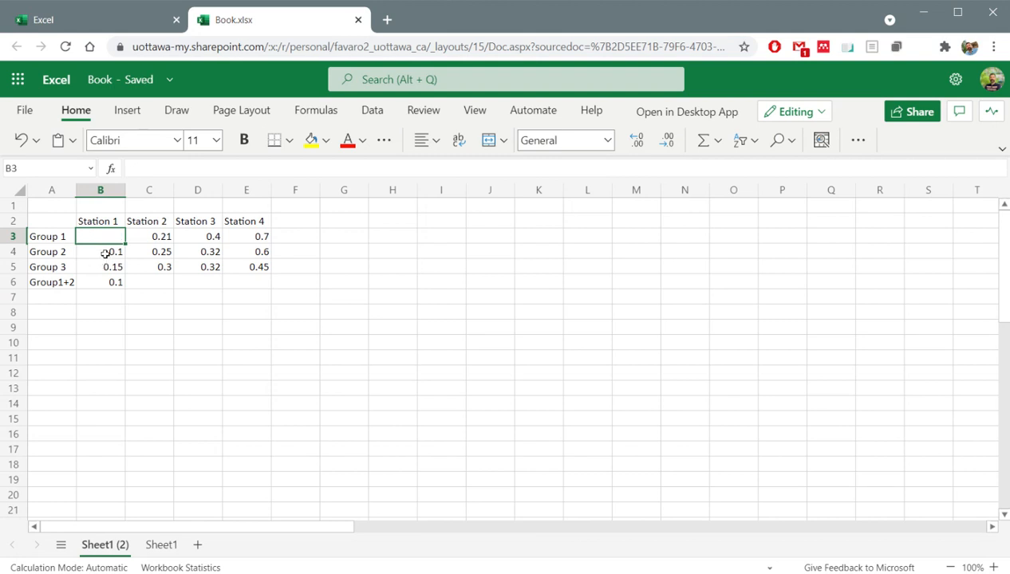
left_click(109, 252)
key("Delete")
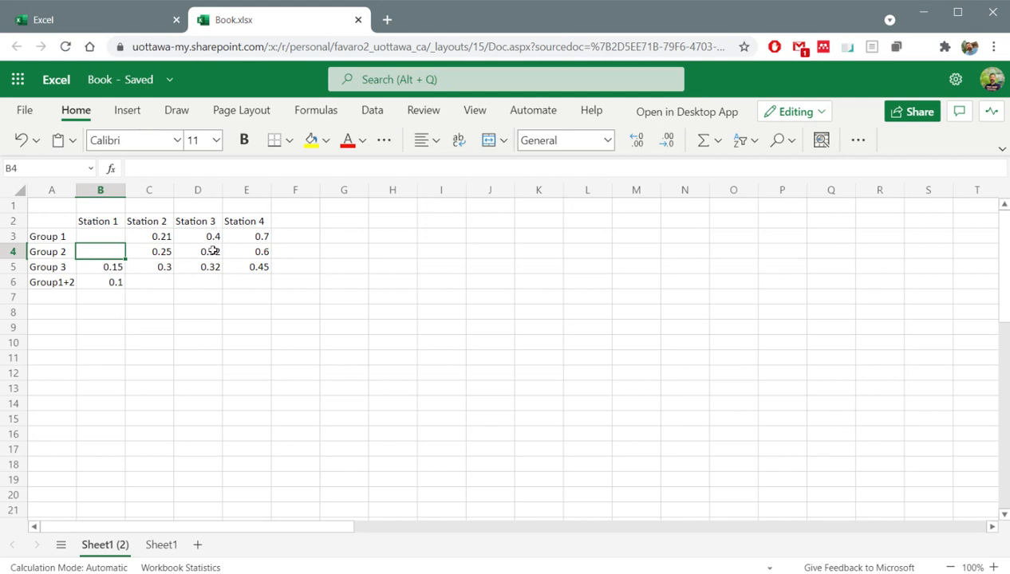
Add a Group2+3 row in row 7 with 0.32 as its Station 3 value.
left_click(194, 296)
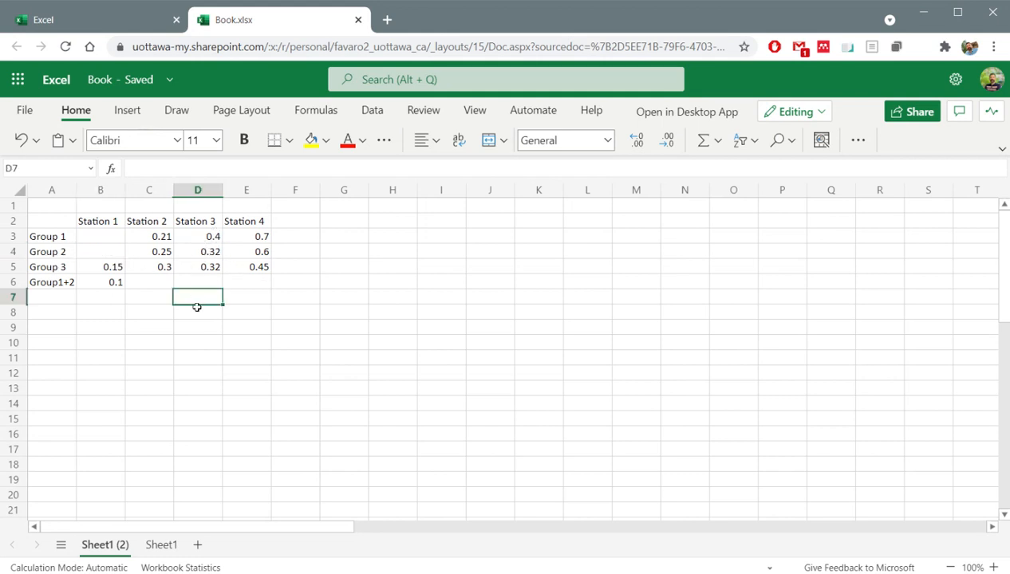
type("0.32")
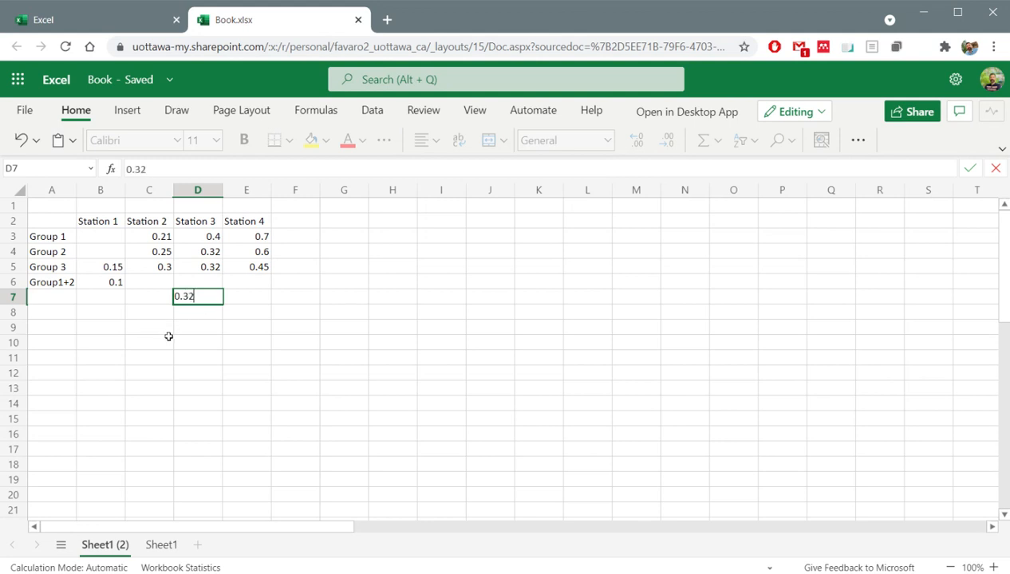
key("Return")
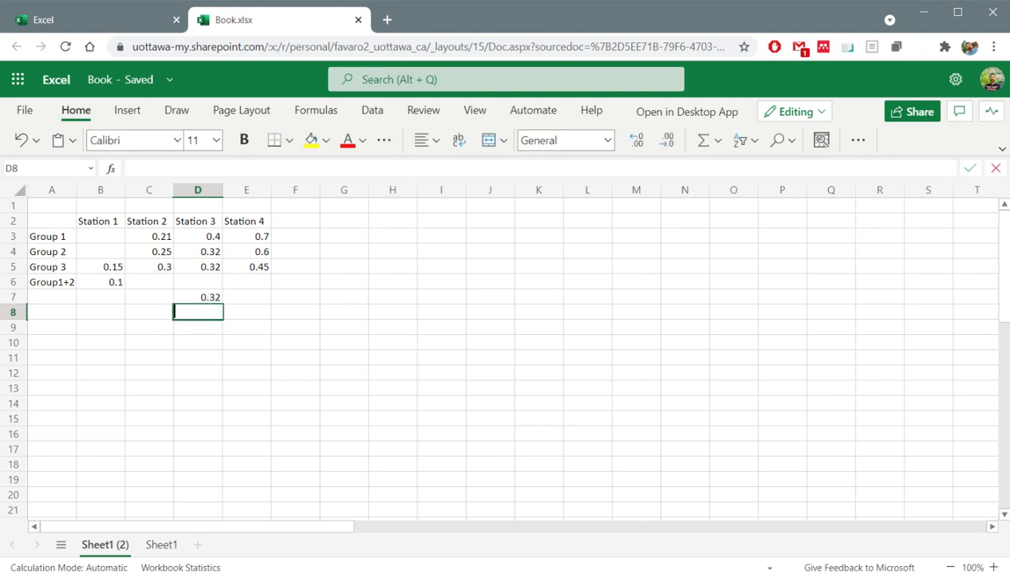
left_click(71, 297)
type("Group2")
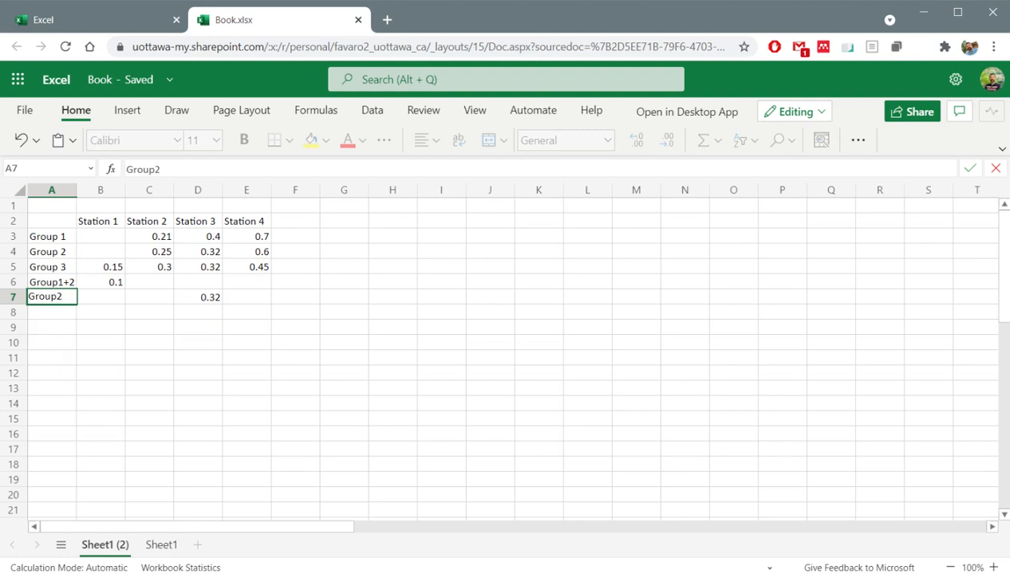
type("+3")
key("Return")
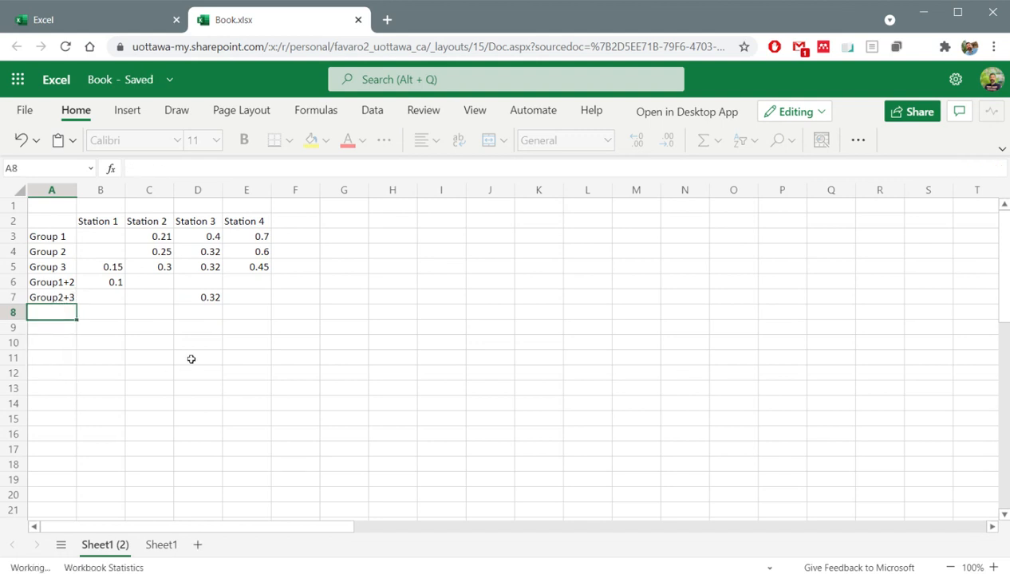
Clear the Station 3 values of Group 2 and Group 3 in cells D4 and D5.
left_click(208, 254)
key("Delete")
left_click(197, 269)
key("Delete")
left_click(209, 356)
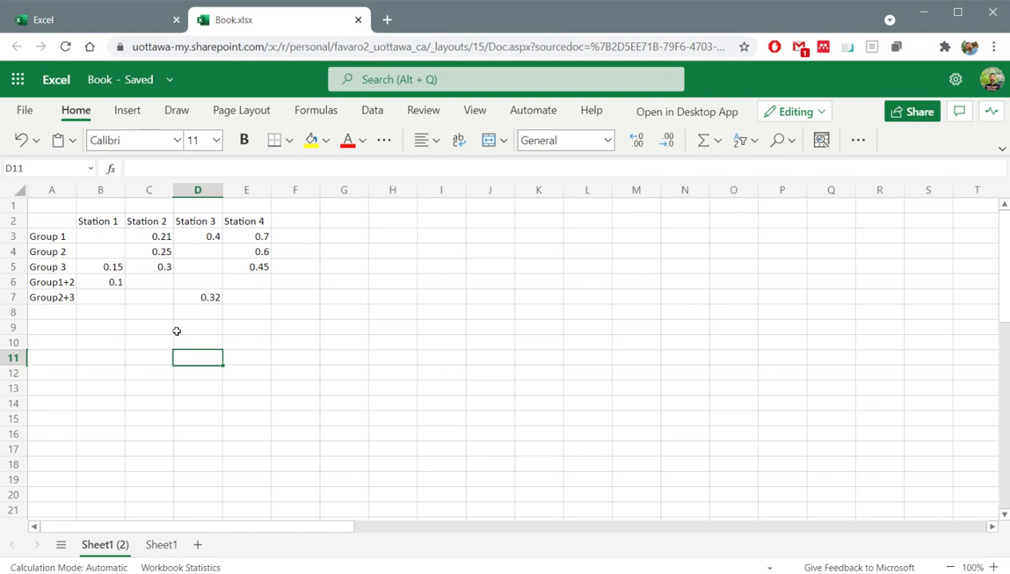
Insert a basic line chart without markers from the data in A2:E7 and place it beside the table.
left_click_drag(266, 299, 43, 219)
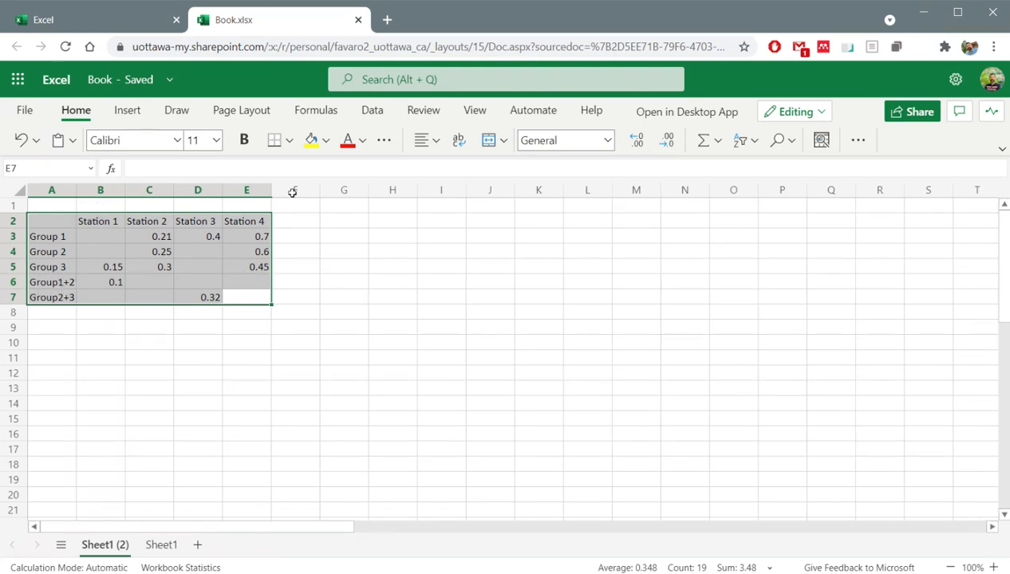
left_click(125, 113)
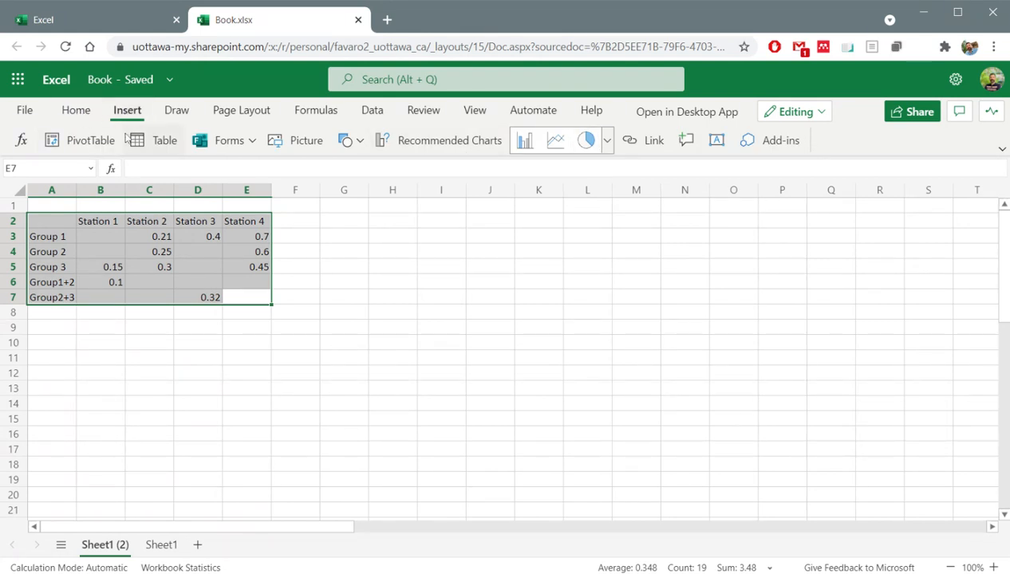
left_click(606, 140)
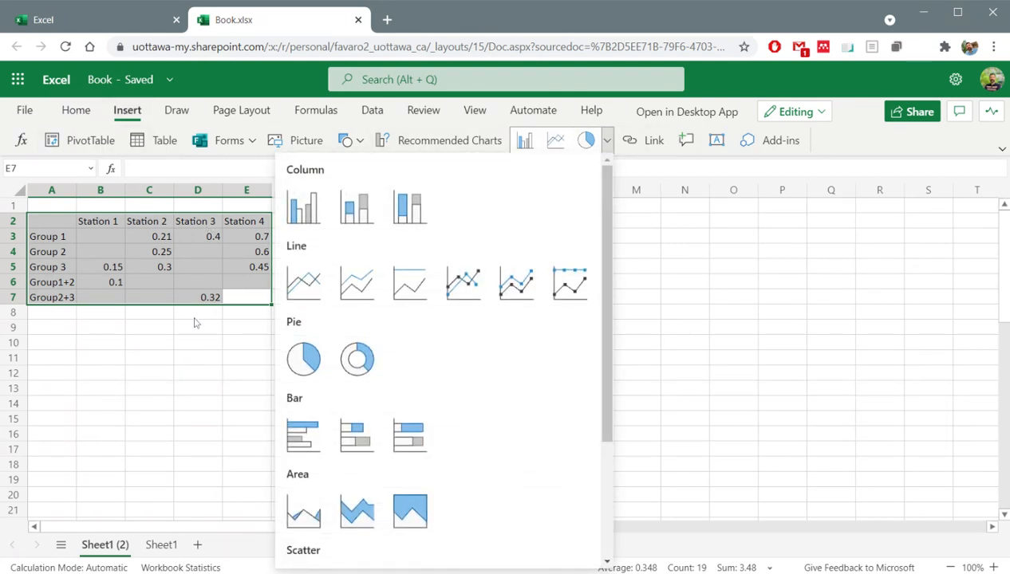
left_click(320, 293)
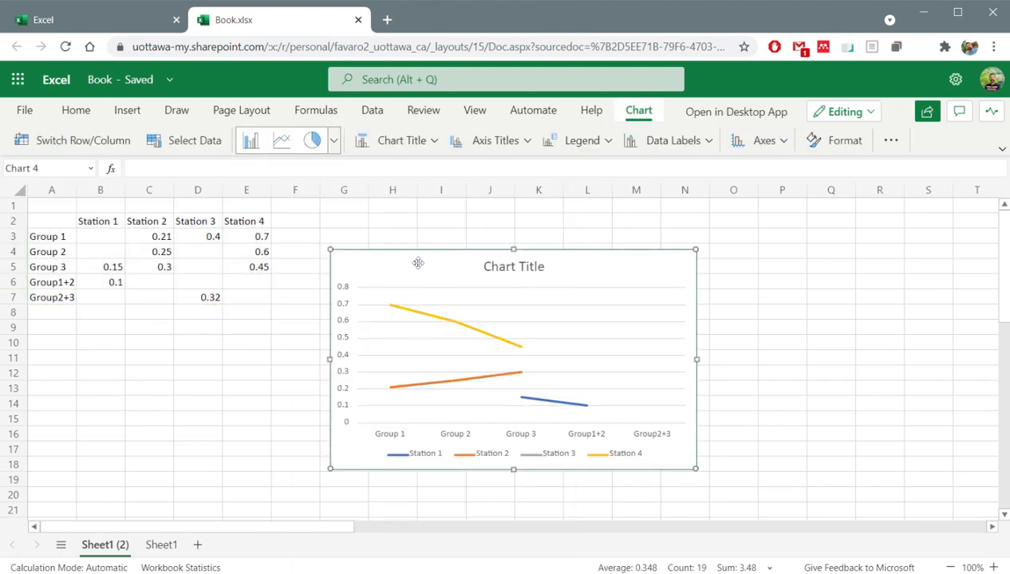
left_click_drag(418, 263, 409, 241)
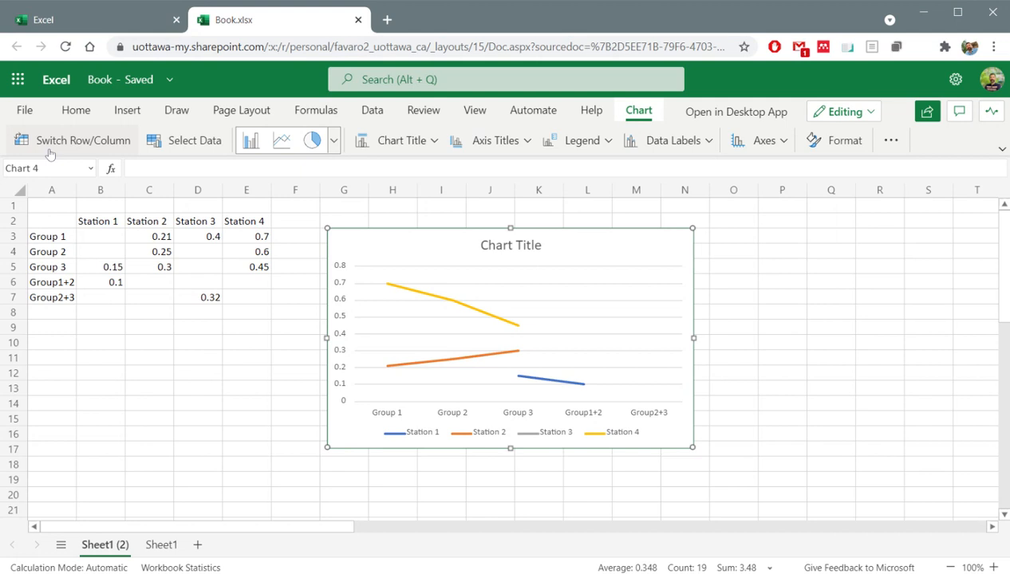
Switch the chart's rows and columns so the stations run along the horizontal axis, and delete the horizontal gridlines.
left_click(90, 147)
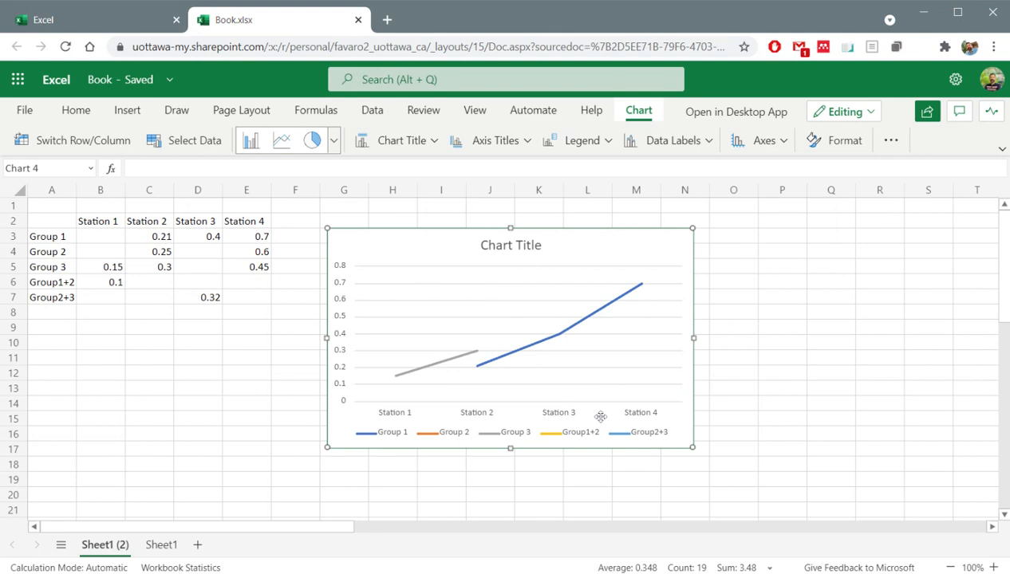
left_click_drag(452, 238, 433, 227)
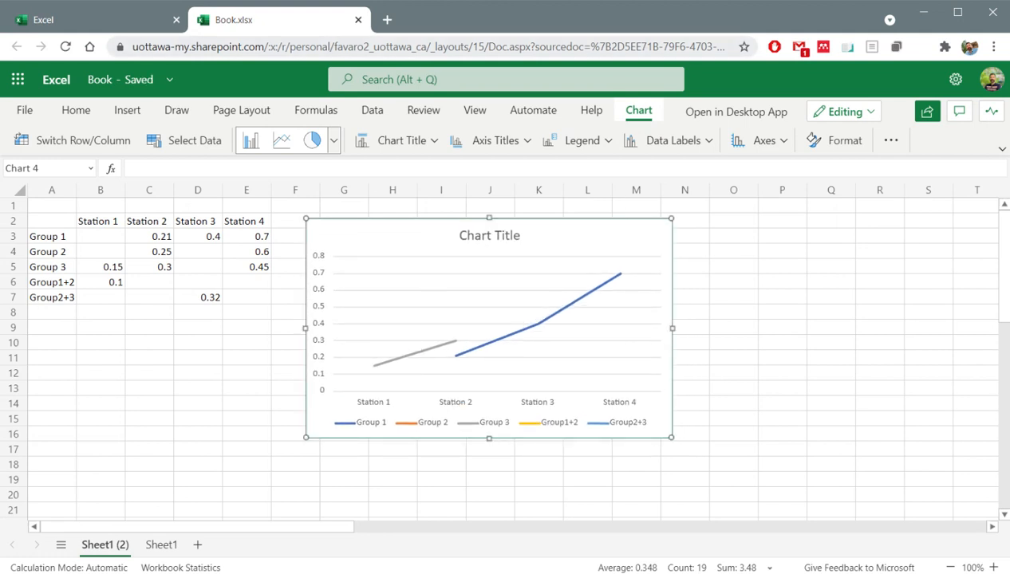
left_click(388, 312)
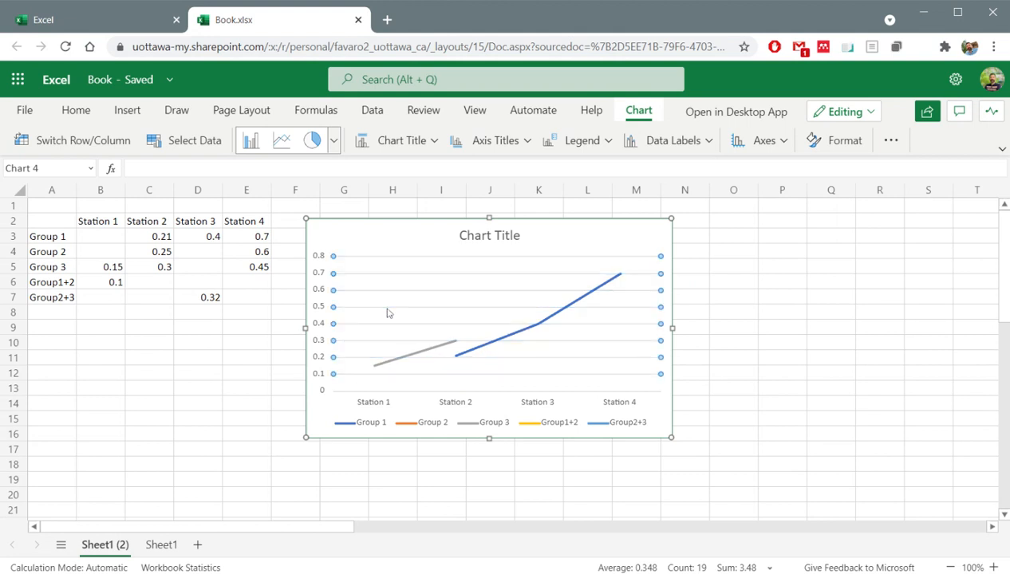
key("Delete")
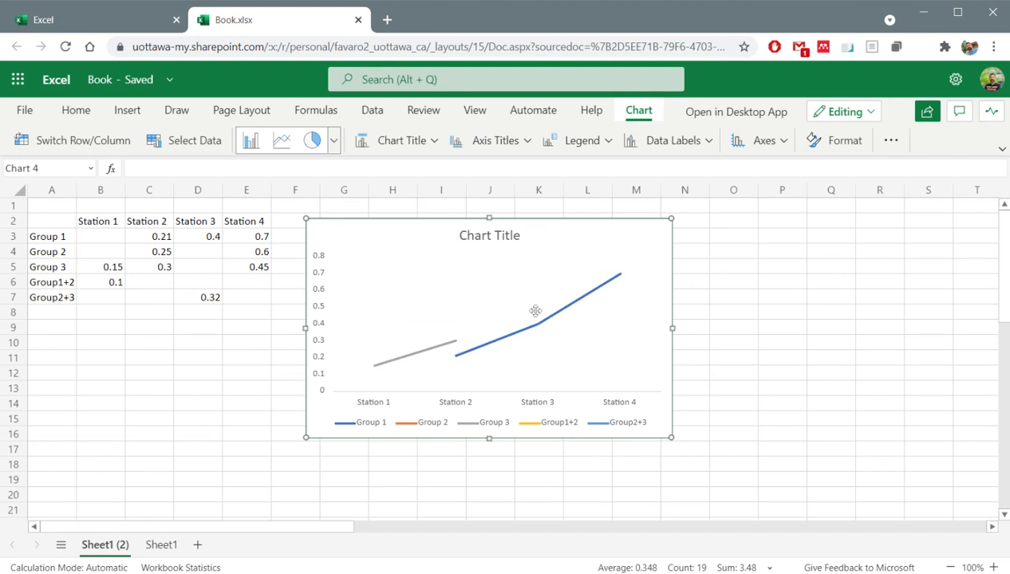
Open the chart series formatting and set the Group 1 line to No Outline.
left_click(405, 361)
right_click(404, 361)
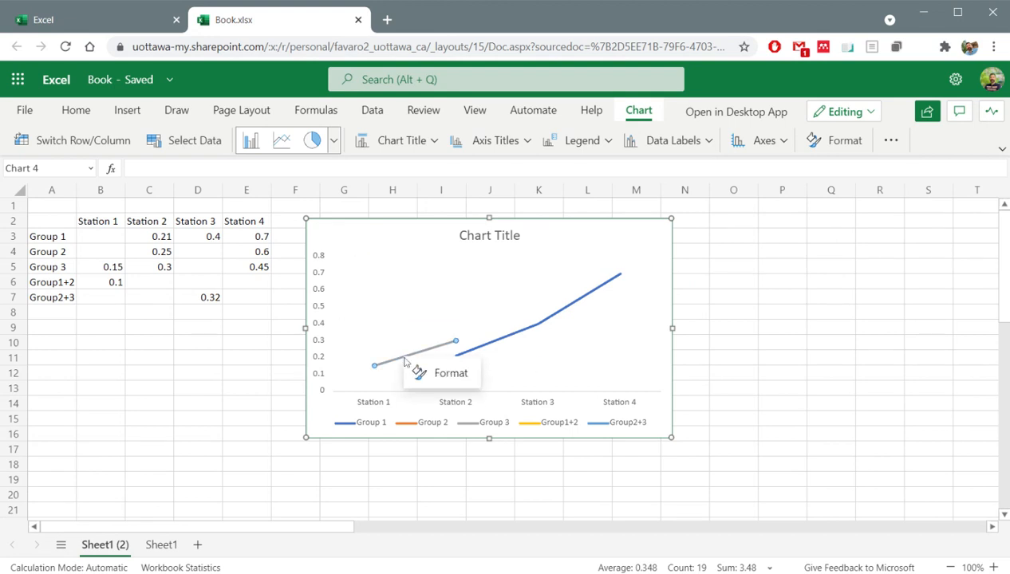
left_click(443, 371)
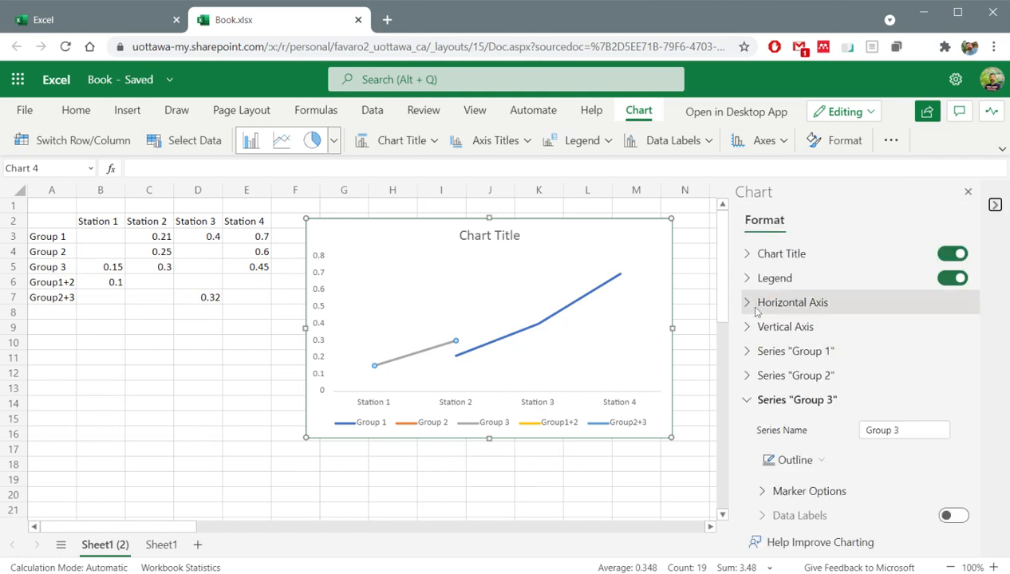
left_click(748, 404)
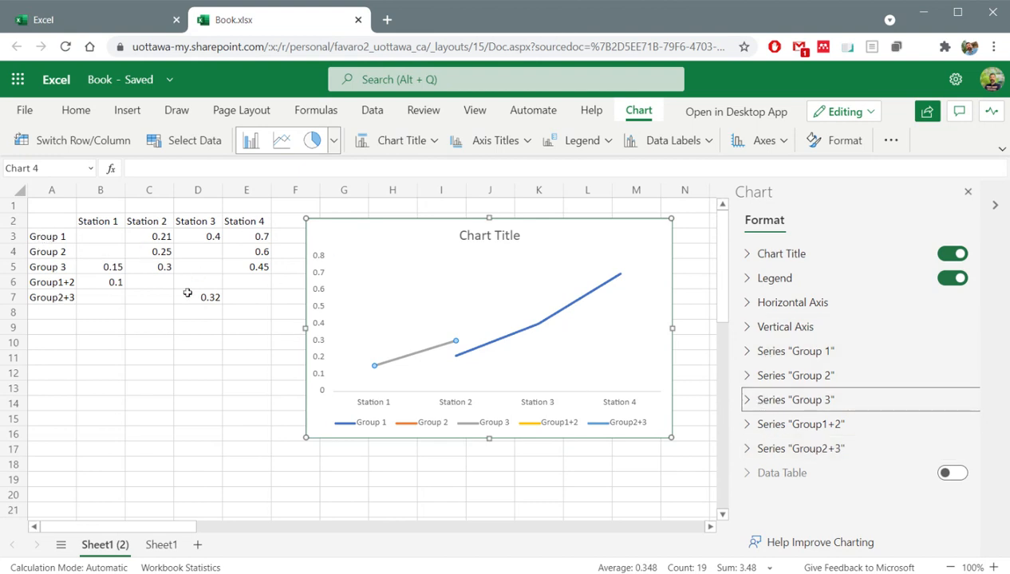
left_click(742, 355)
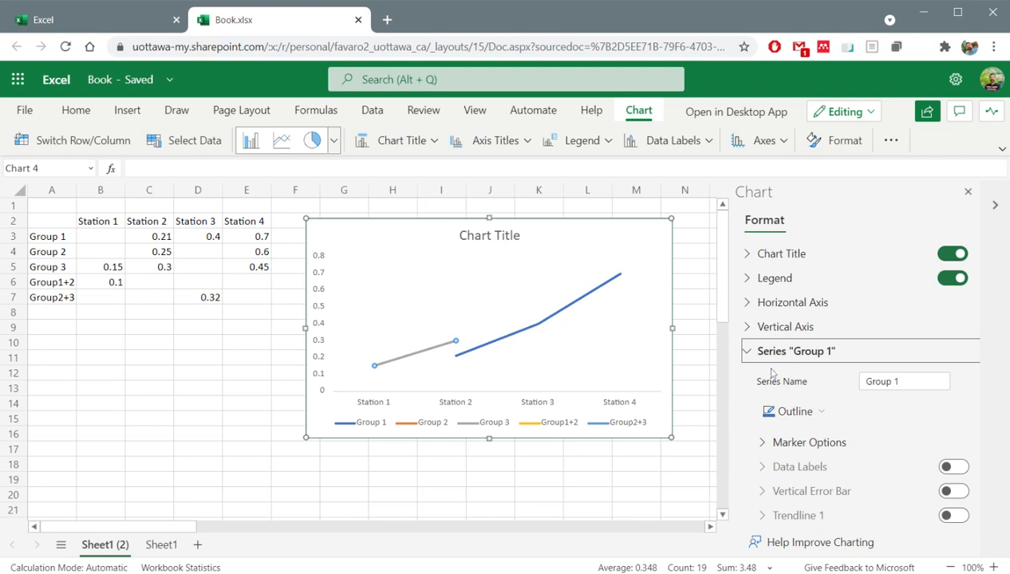
left_click(821, 413)
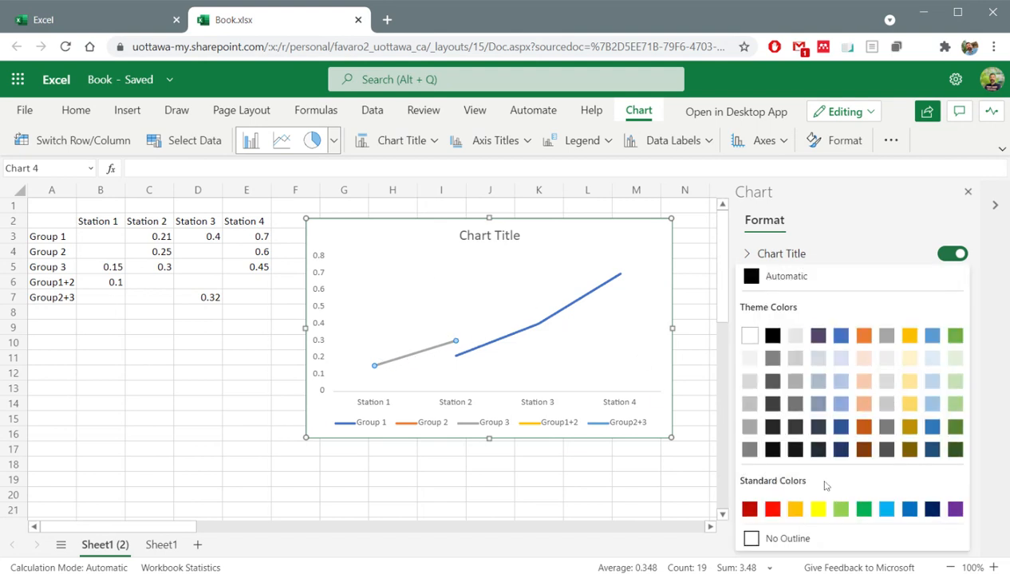
left_click(782, 540)
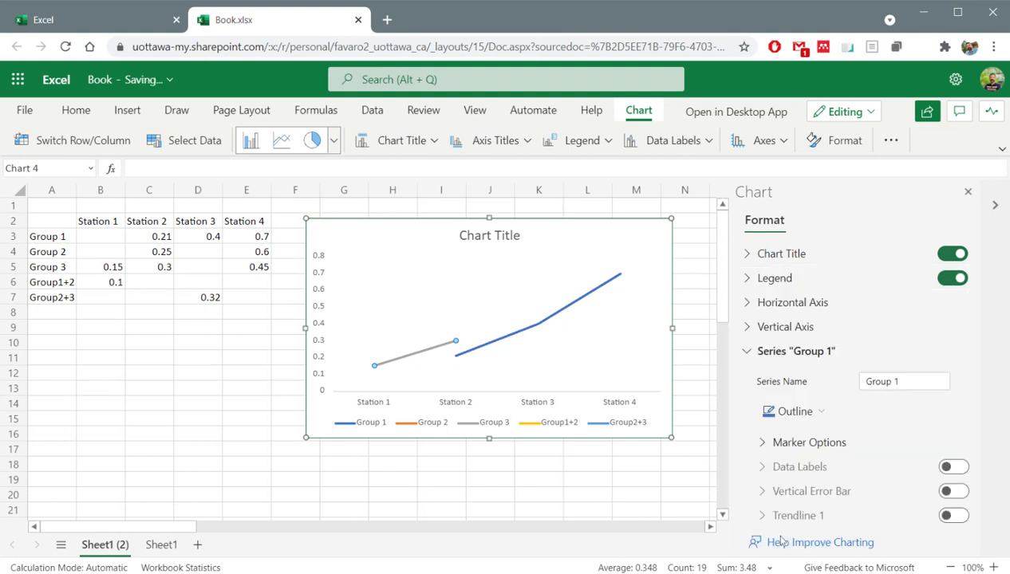
Set the marker style of the Group 1 series to Automatic.
left_click(780, 444)
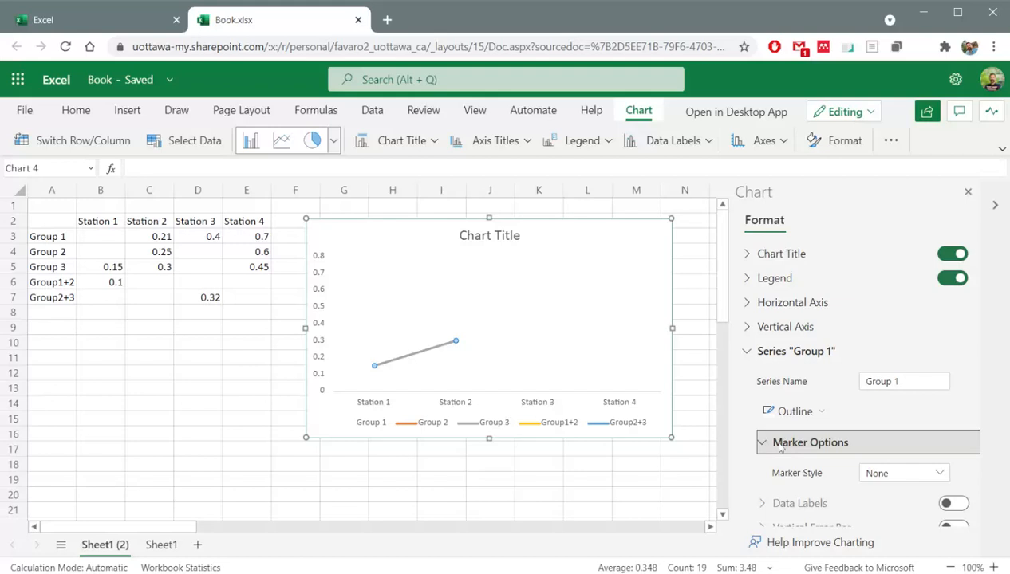
left_click(882, 473)
left_click(892, 240)
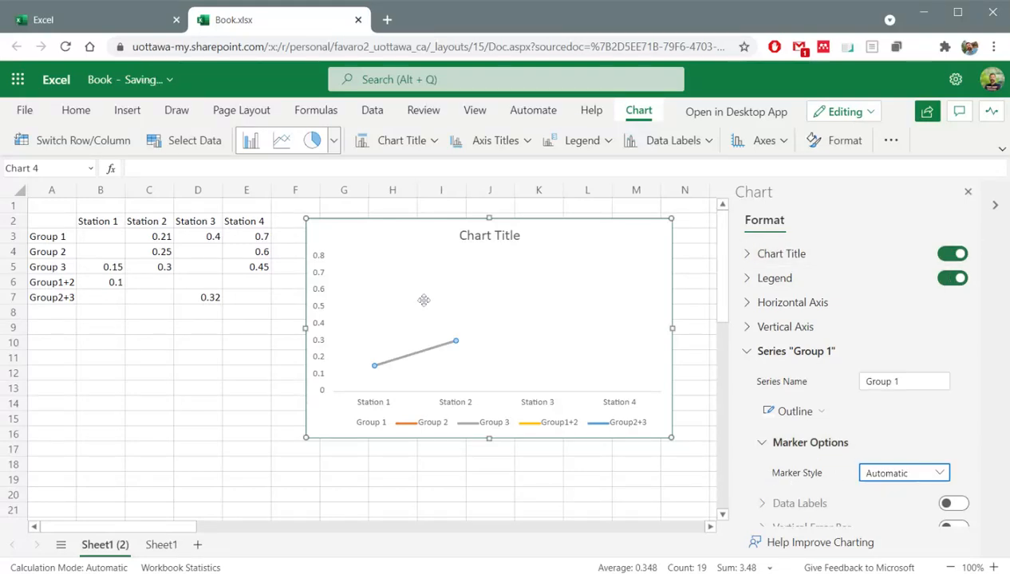
Give the Group 1 markers no outline and a black fill, and collapse the Group 1 series settings.
scroll(791, 505, "down", 1)
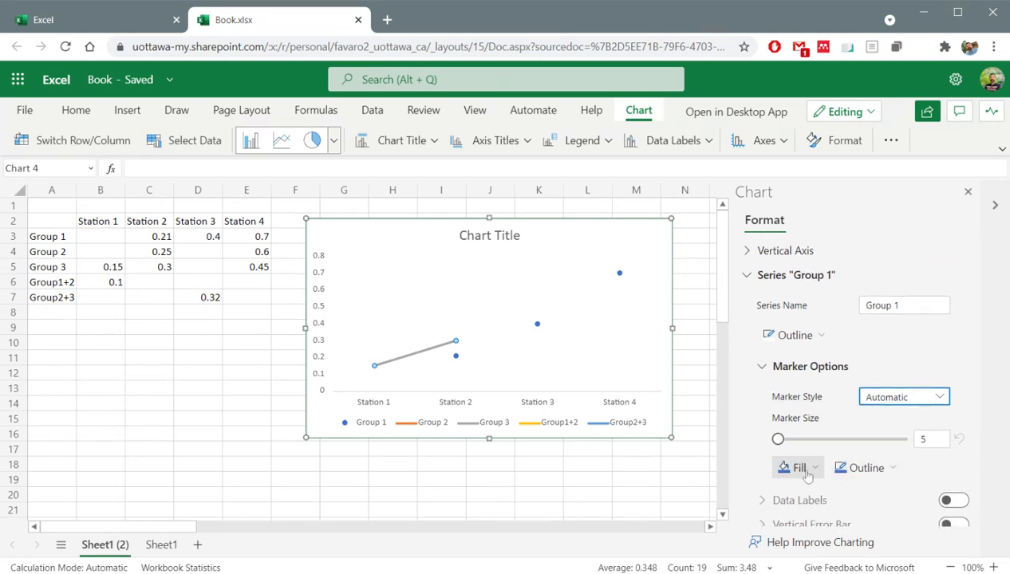
left_click(871, 474)
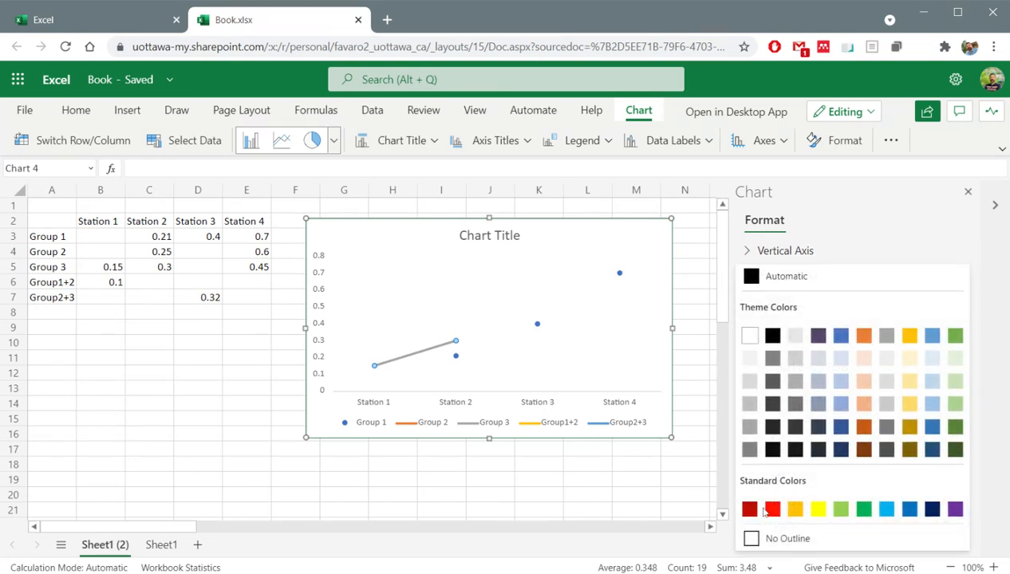
left_click(770, 540)
left_click(803, 467)
left_click(771, 335)
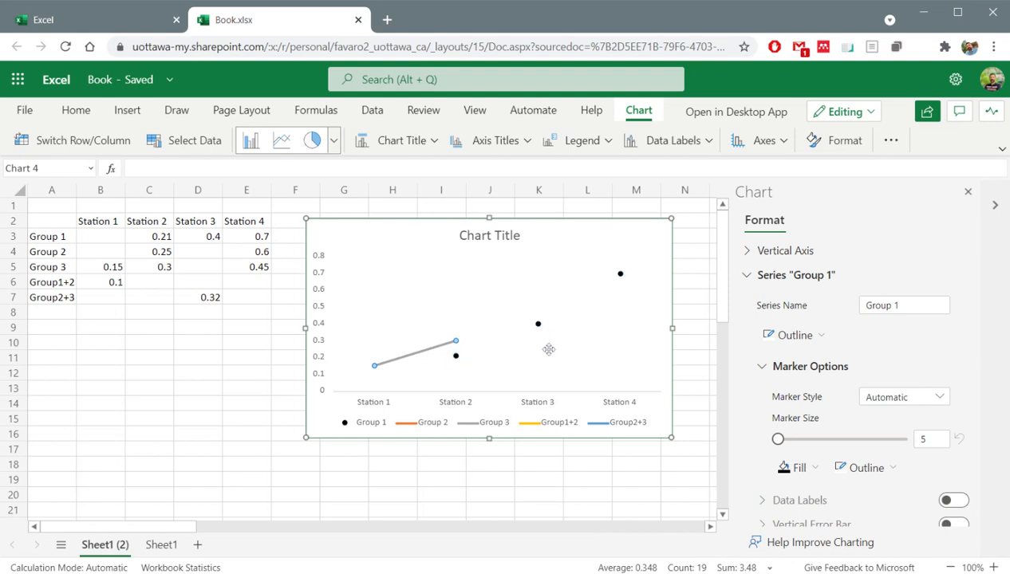
left_click(748, 277)
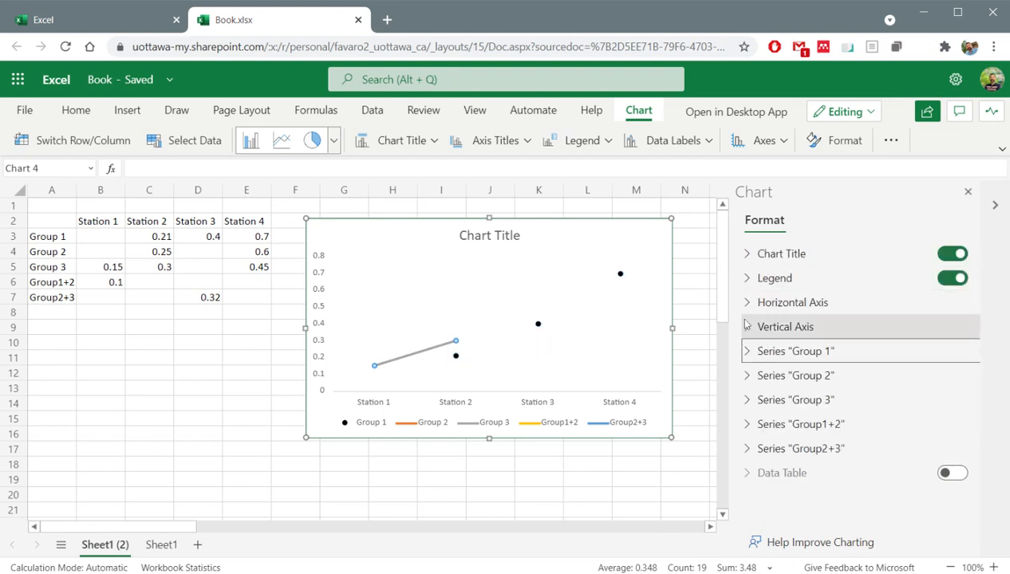
Set the Group 2 series line to No Outline and its marker style to Automatic.
left_click(749, 380)
scroll(787, 386, "down", 2)
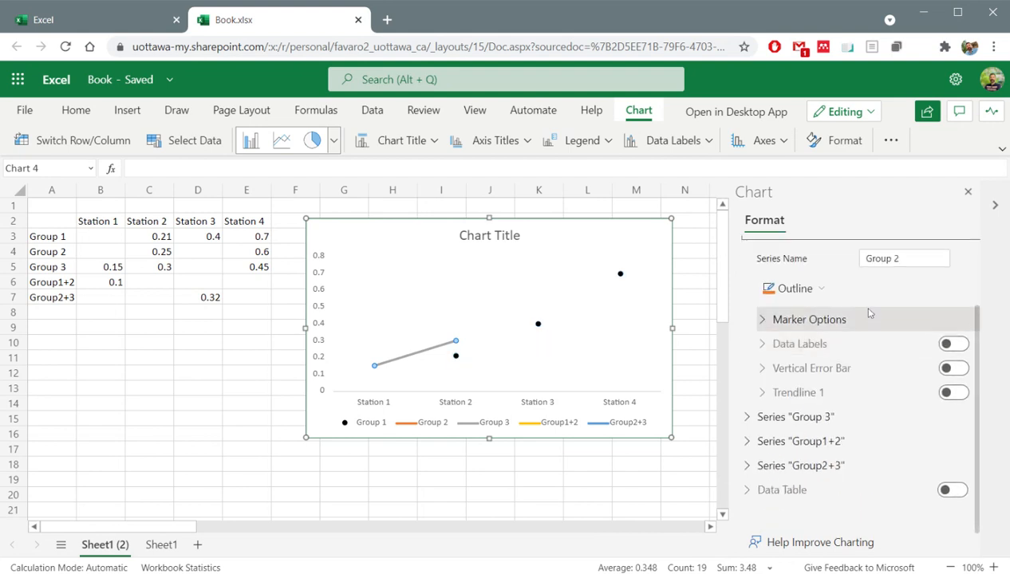
left_click(794, 290)
left_click(786, 536)
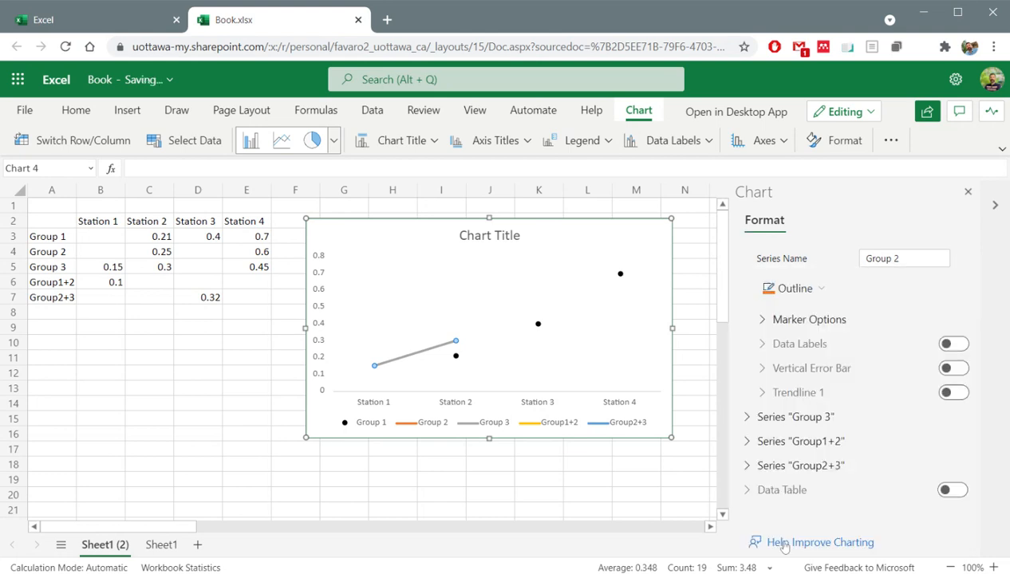
left_click(760, 319)
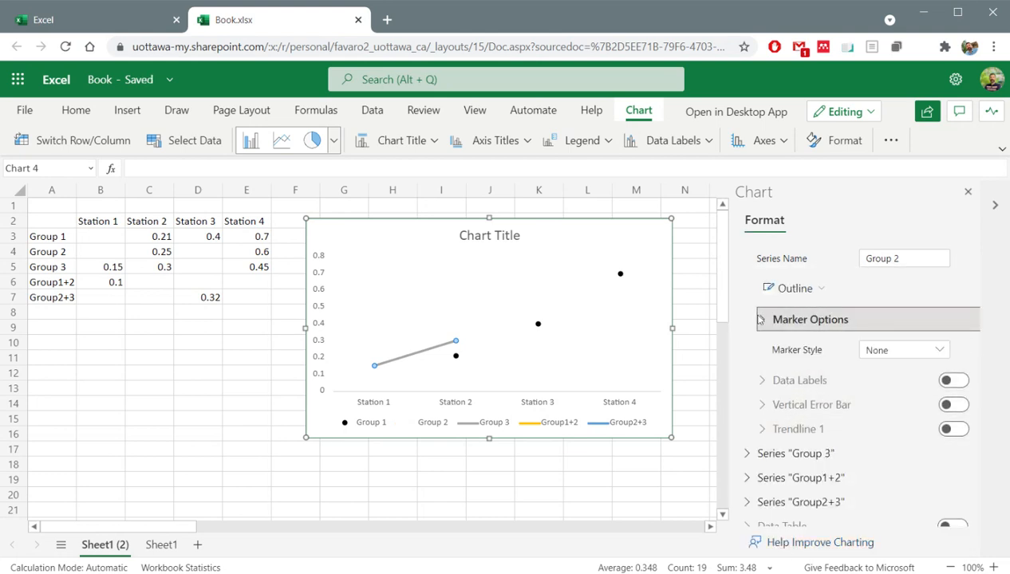
left_click(920, 352)
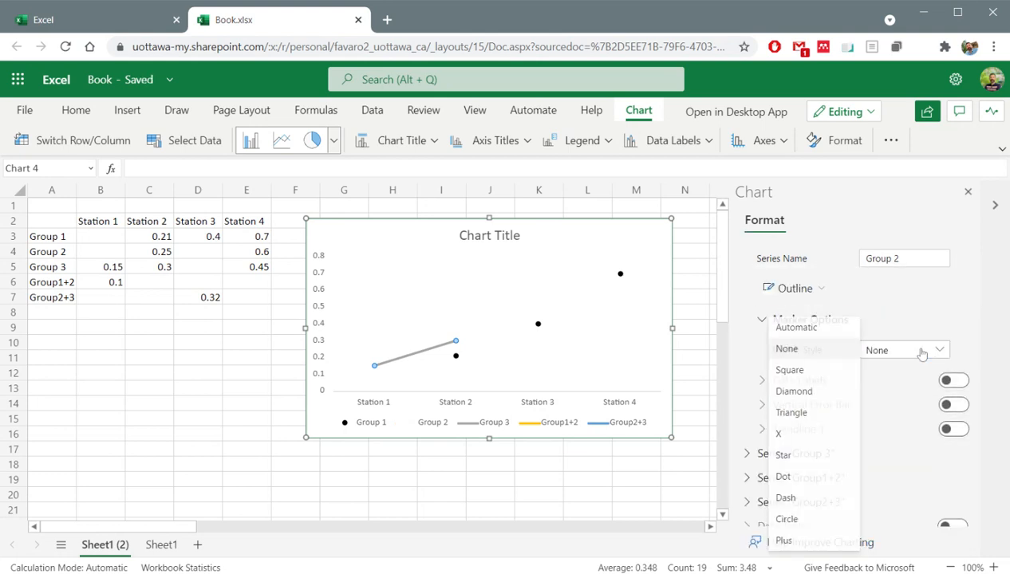
left_click(800, 328)
Give the Group 2 markers no outline and a black fill, and collapse their marker options.
left_click(852, 420)
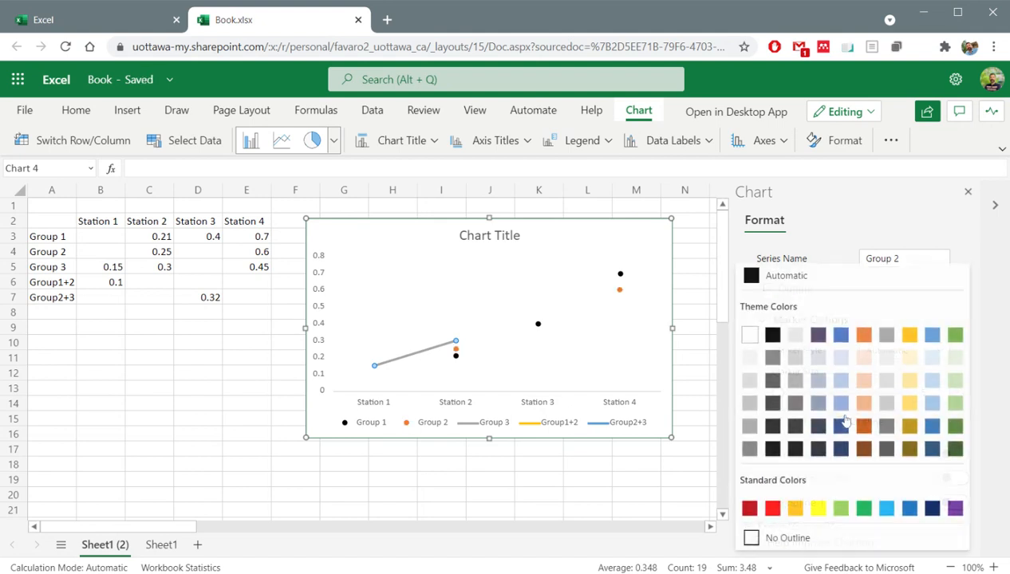
left_click(778, 537)
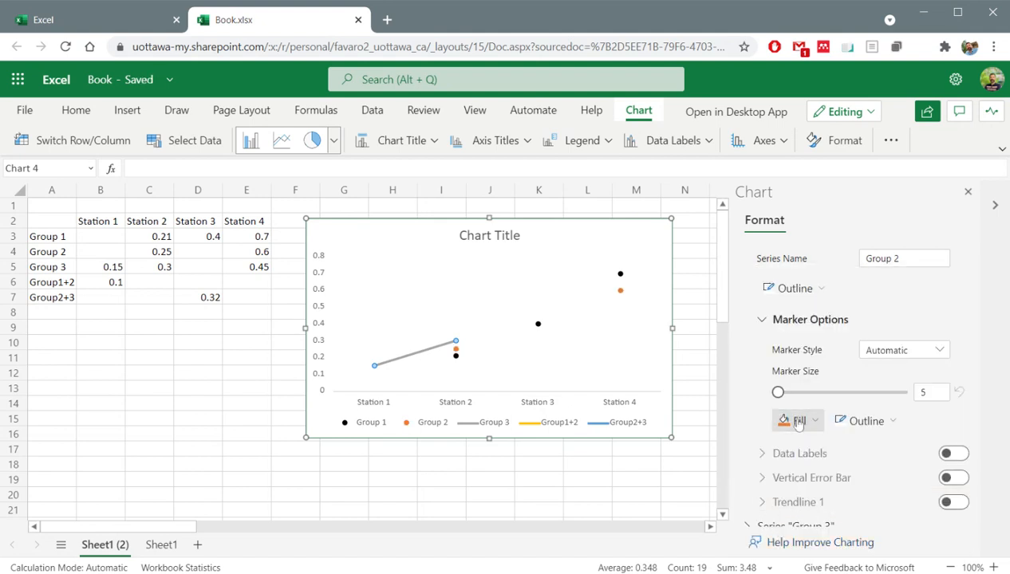
left_click(789, 420)
left_click(774, 334)
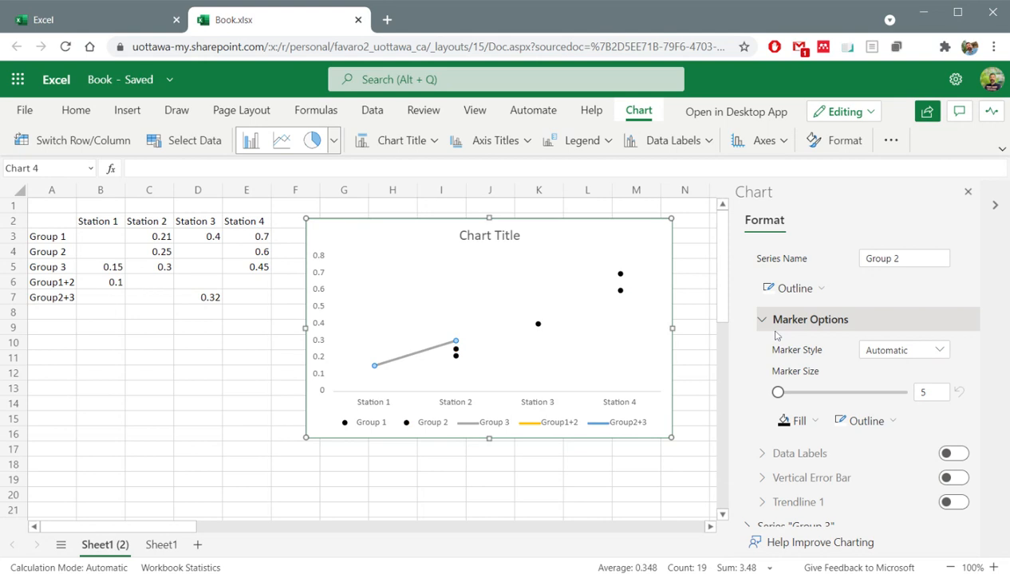
left_click(761, 320)
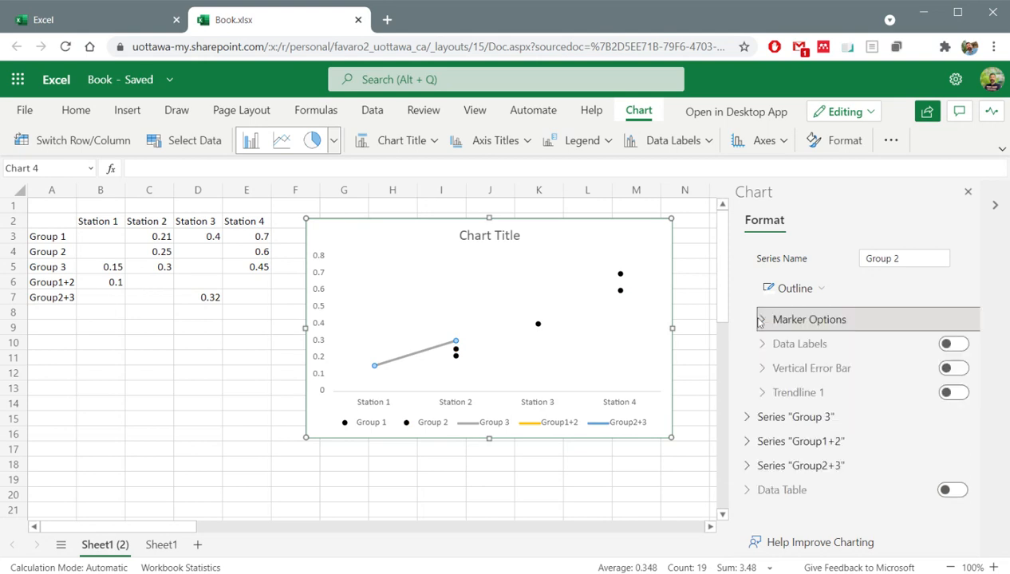
Set the Group 3 series line to No Outline and its marker style to Automatic.
left_click(747, 416)
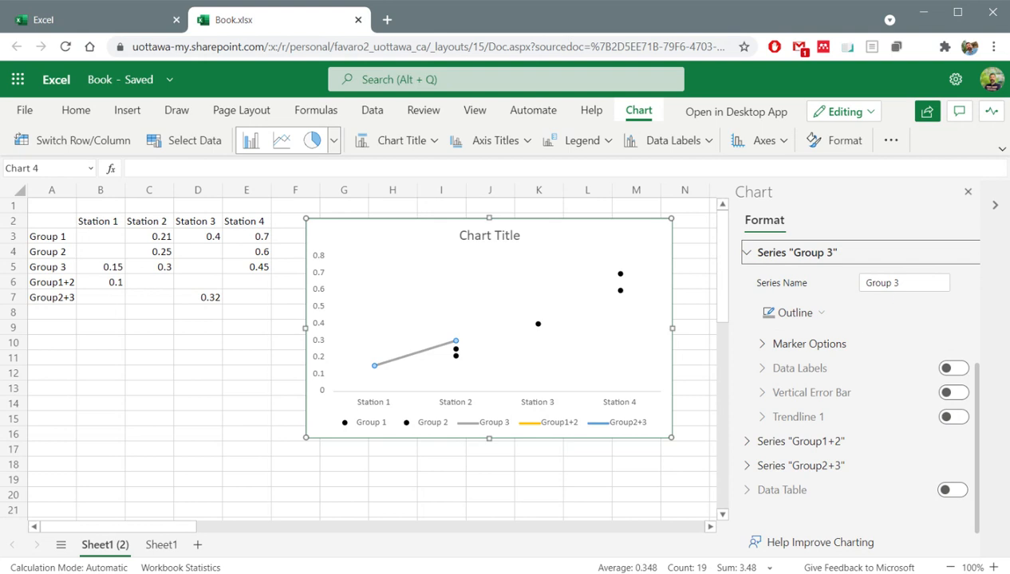
left_click(792, 312)
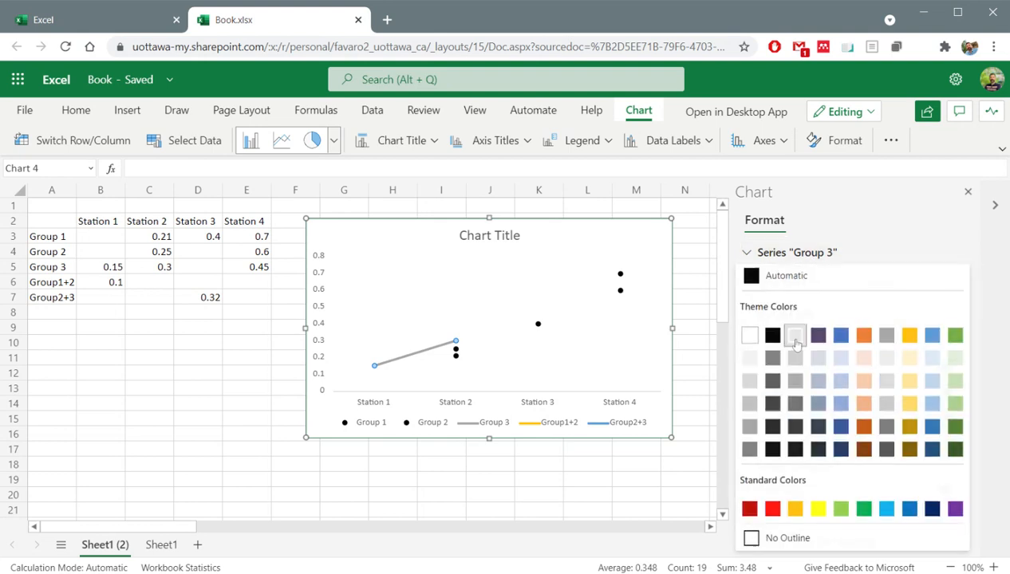
left_click(780, 540)
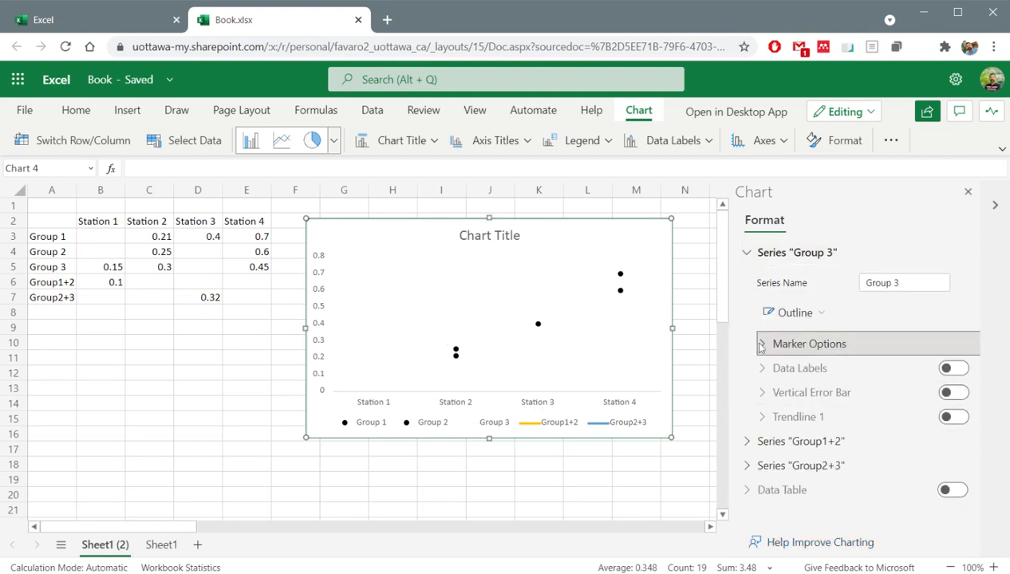
left_click(802, 343)
left_click(940, 378)
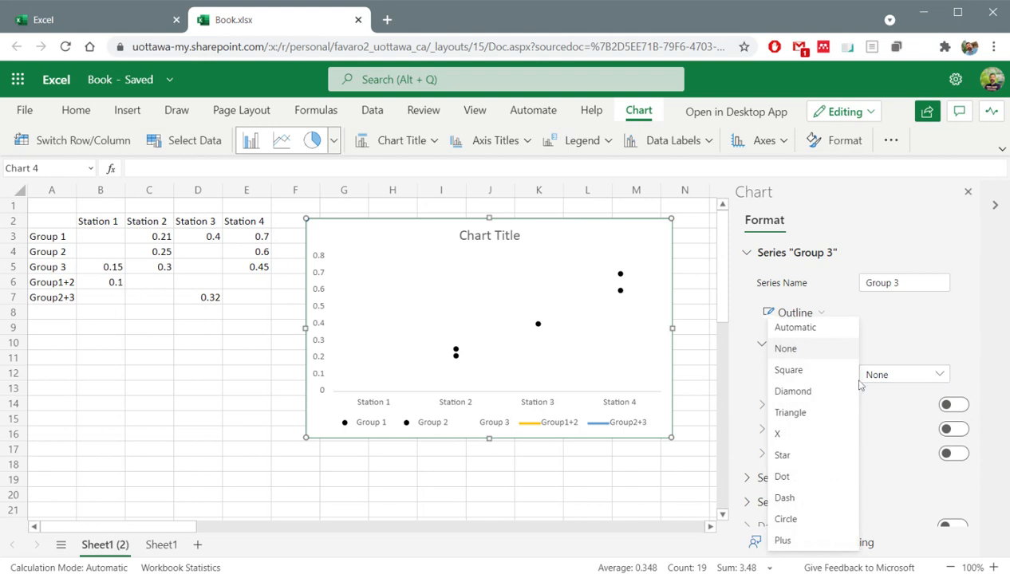
left_click(793, 329)
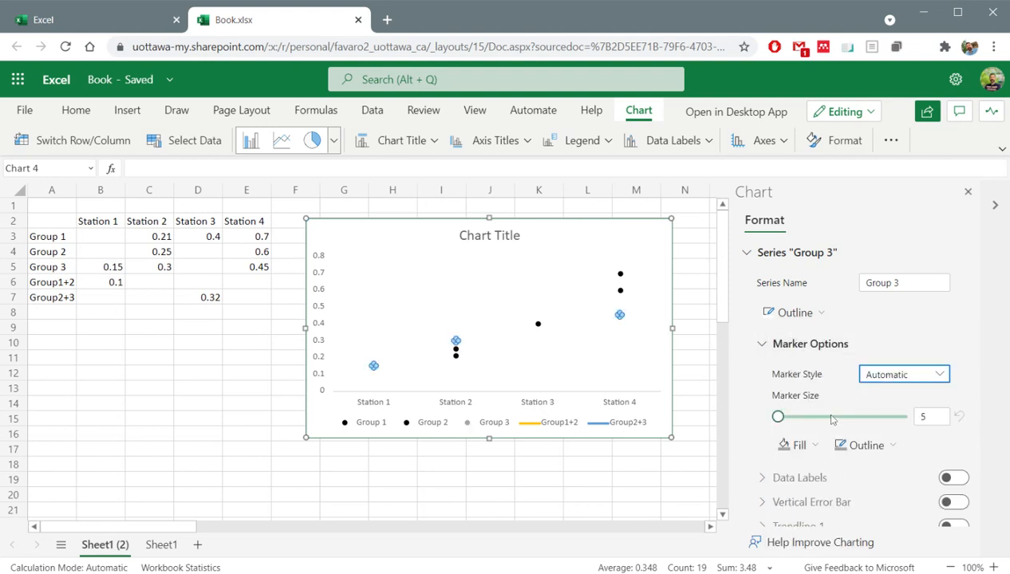
Give the Group 3 markers no outline and a black fill, and deselect the series in the chart.
left_click(866, 445)
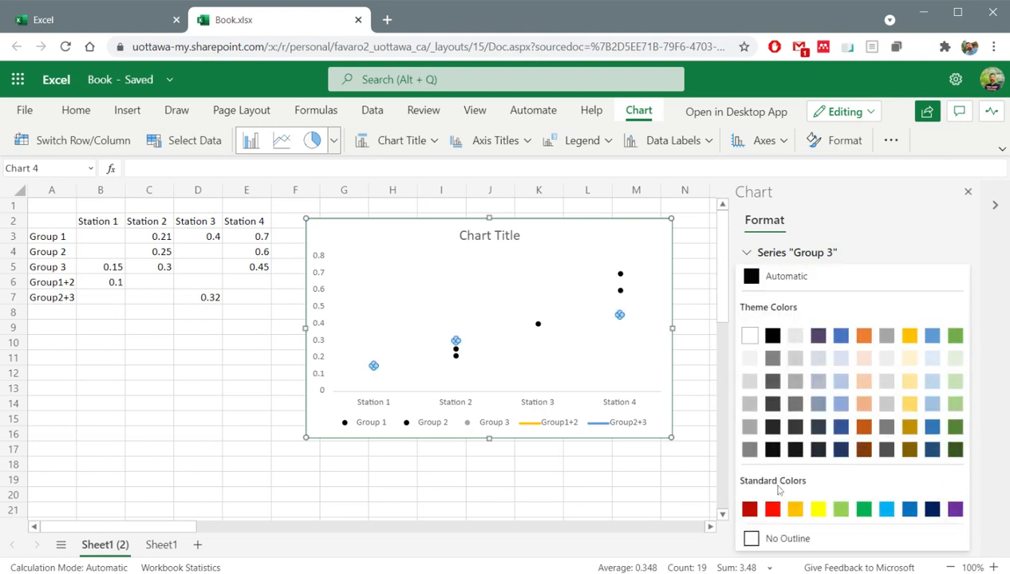
left_click(767, 540)
left_click(800, 445)
left_click(771, 336)
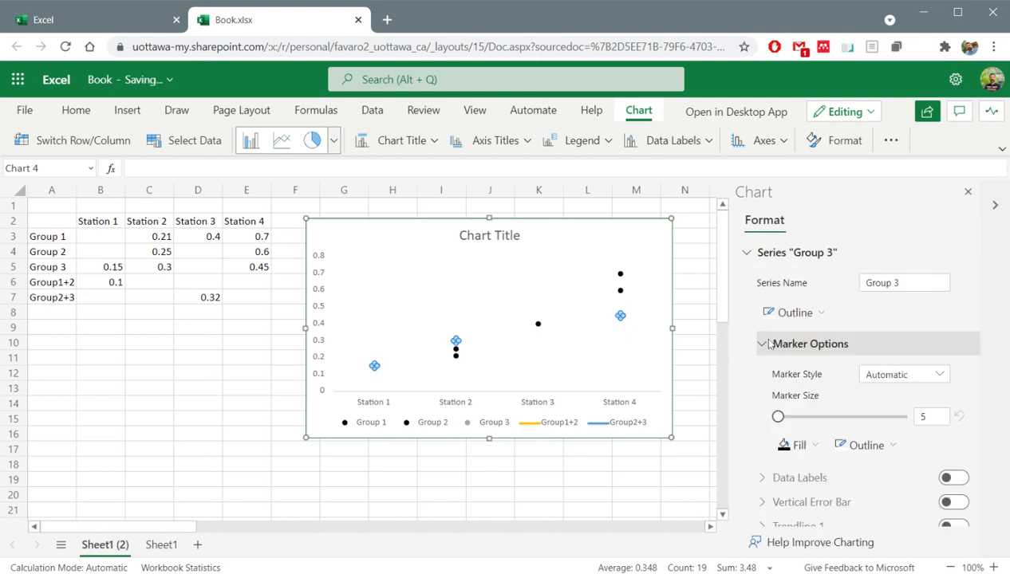
left_click(613, 367)
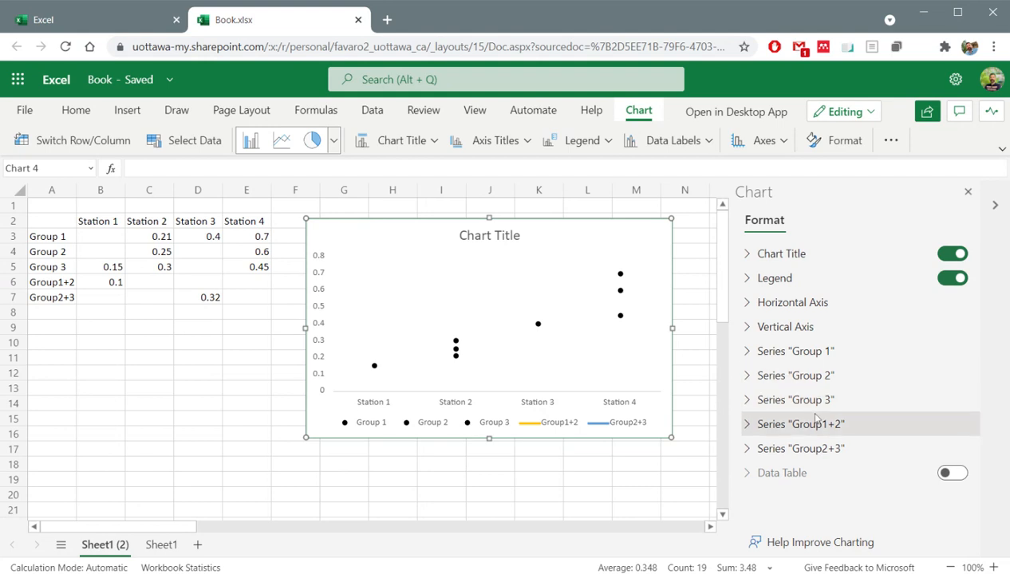
Set the Group1+2 series line to No Outline and its marker style to Triangle.
left_click(786, 430)
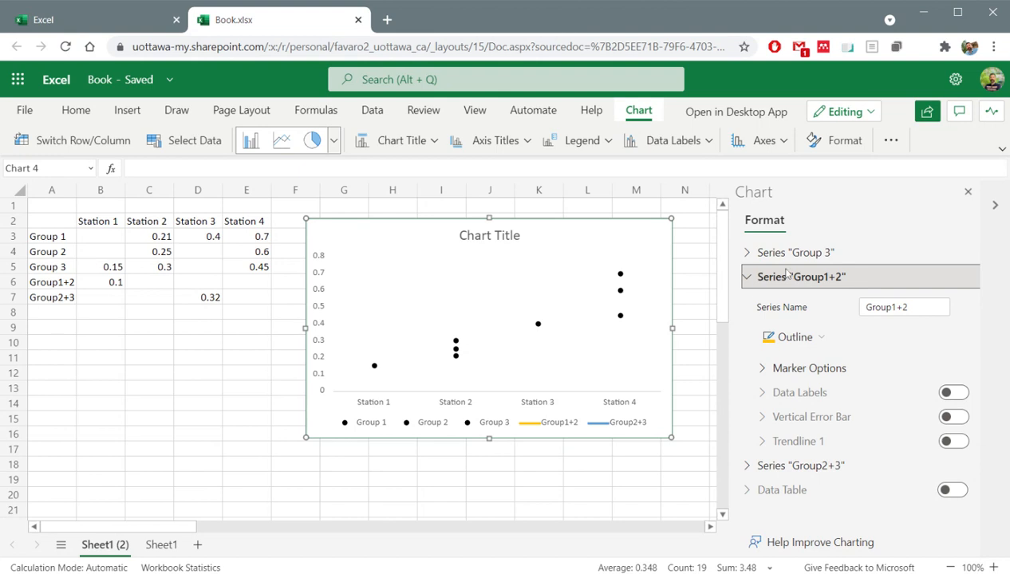
left_click(797, 338)
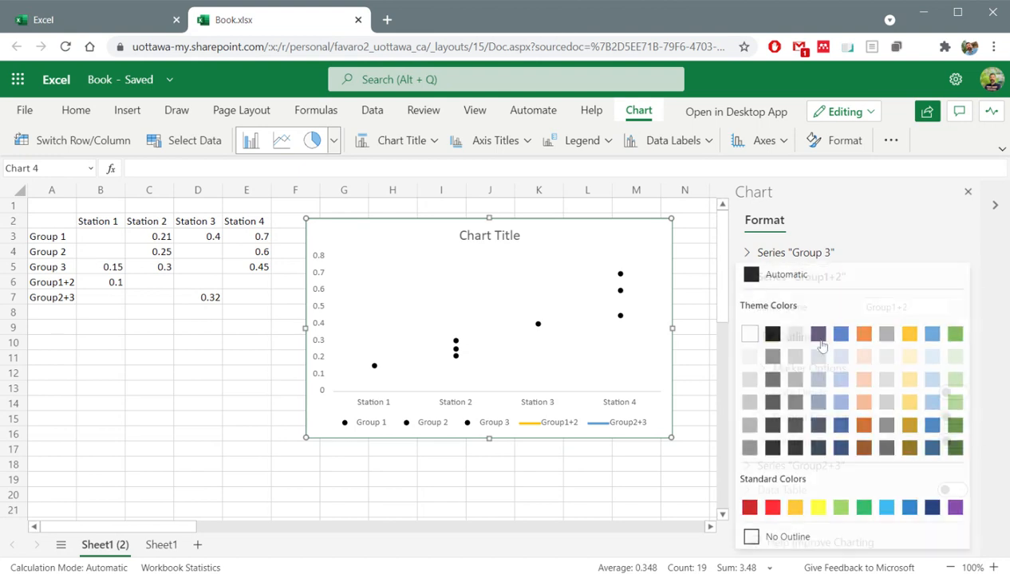
left_click(787, 537)
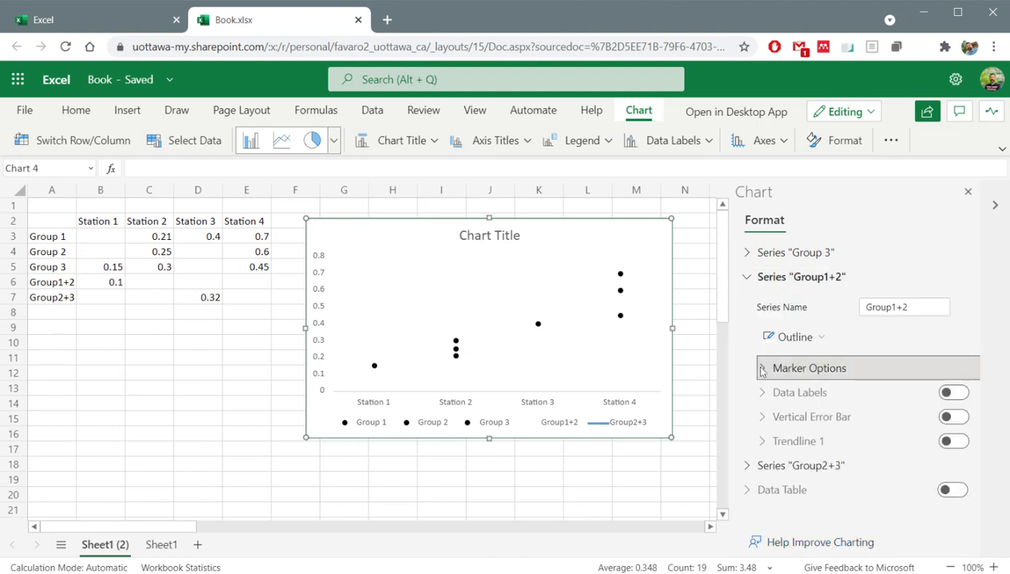
left_click(761, 372)
left_click(940, 399)
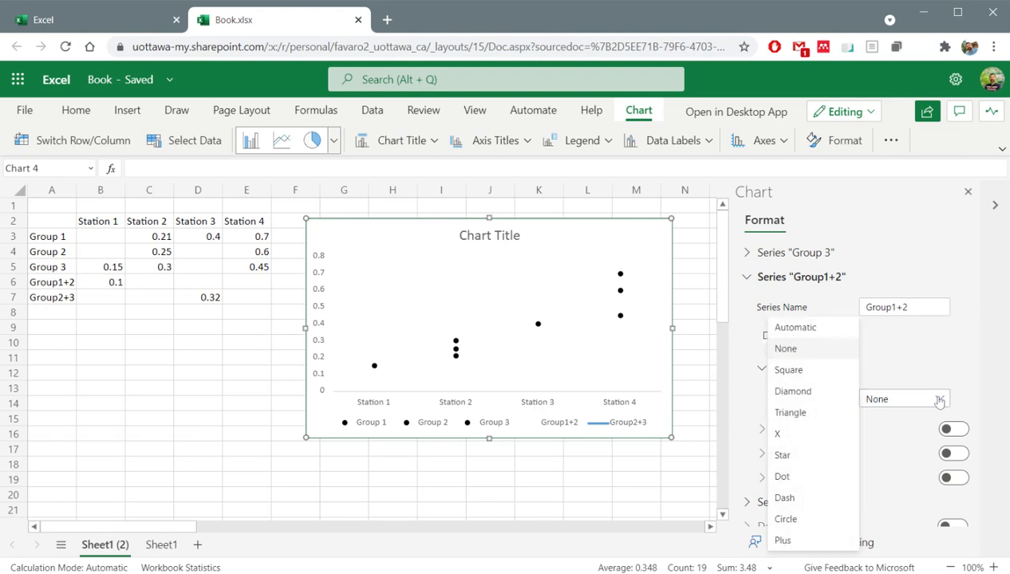
left_click(802, 415)
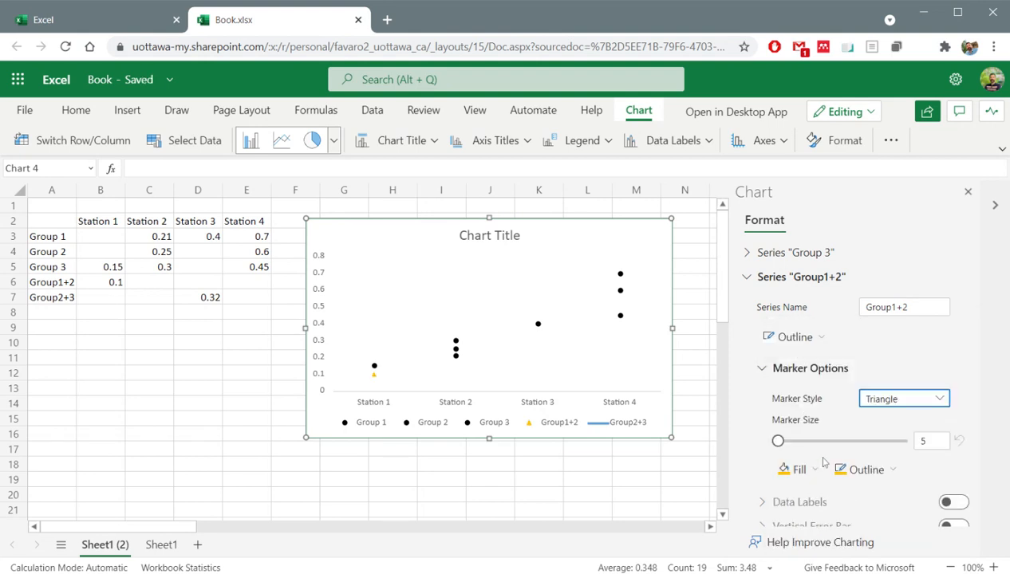
Make both the outline and the fill of the Group1+2 triangle markers black.
left_click(866, 470)
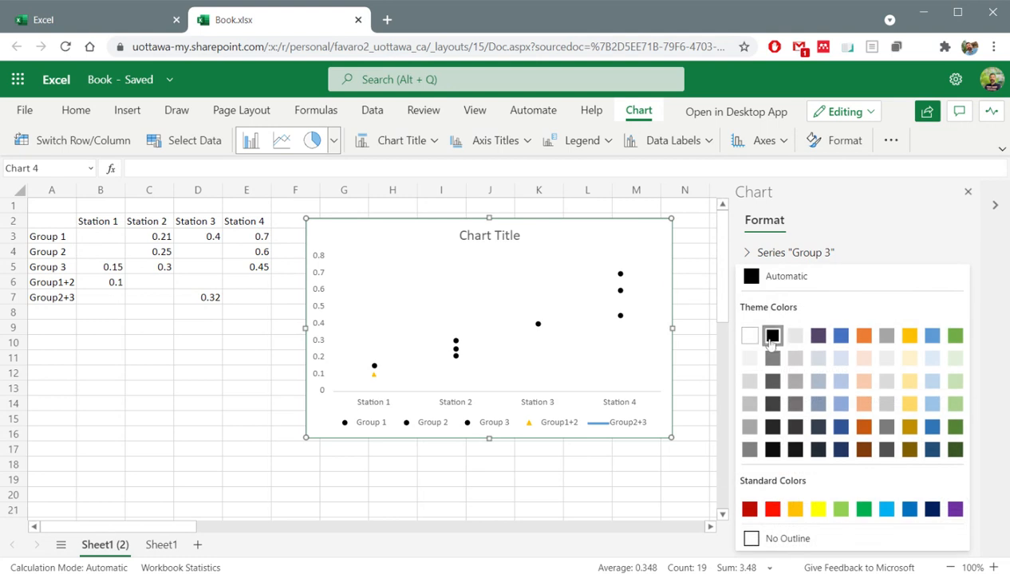
left_click(772, 336)
left_click(800, 469)
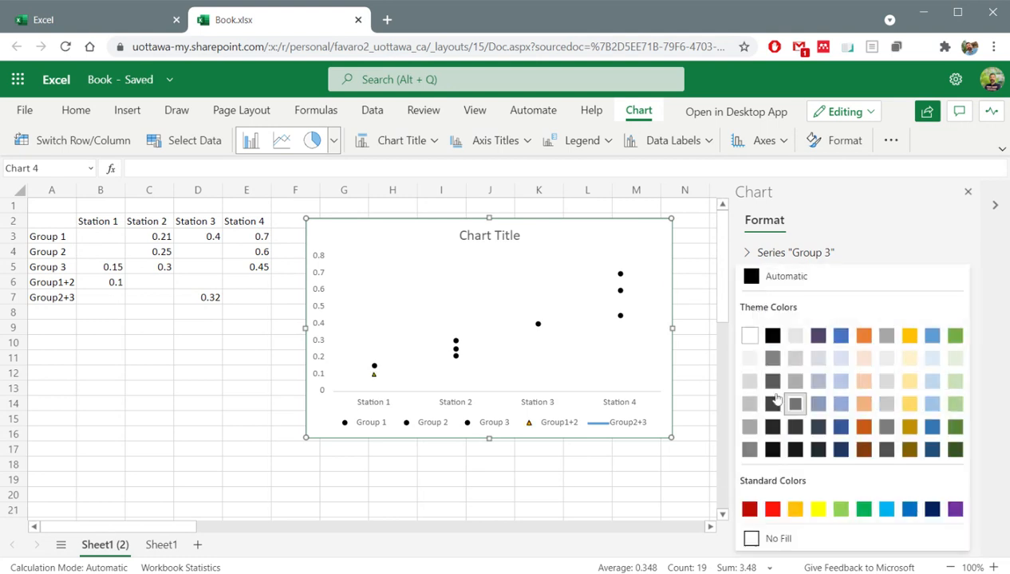
left_click(771, 335)
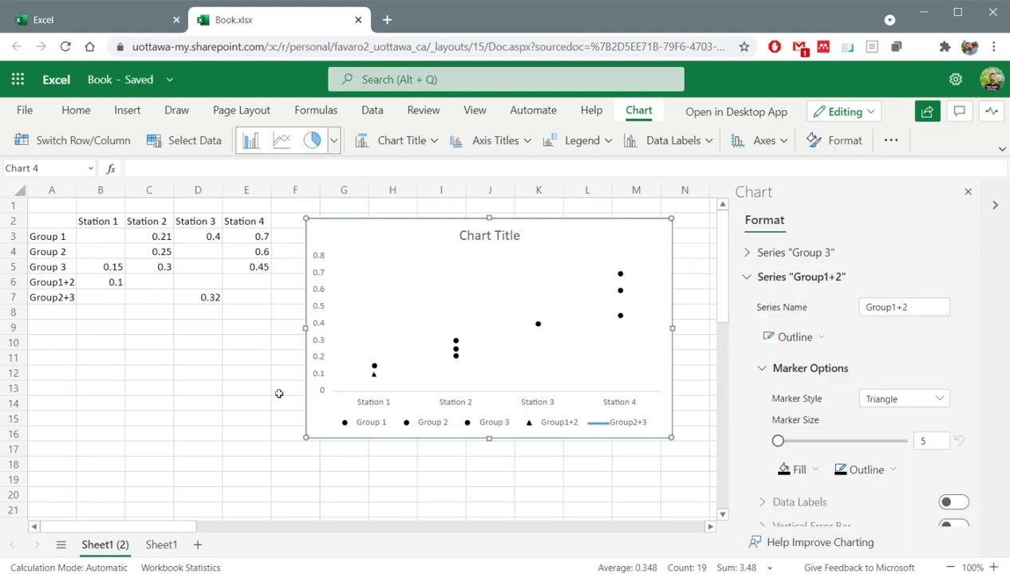
Set the marker size of the Group1+2 series to 6.
left_click(926, 439)
double_click(922, 440)
type("6")
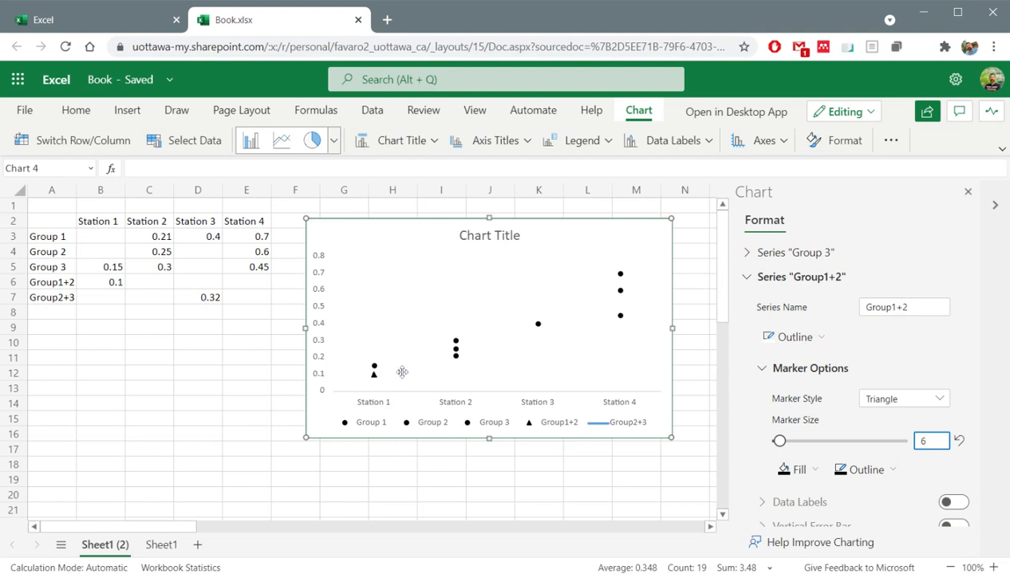
Set the Group2+3 series line to No Outline and its marker style to Triangle.
scroll(871, 387, "down", 2)
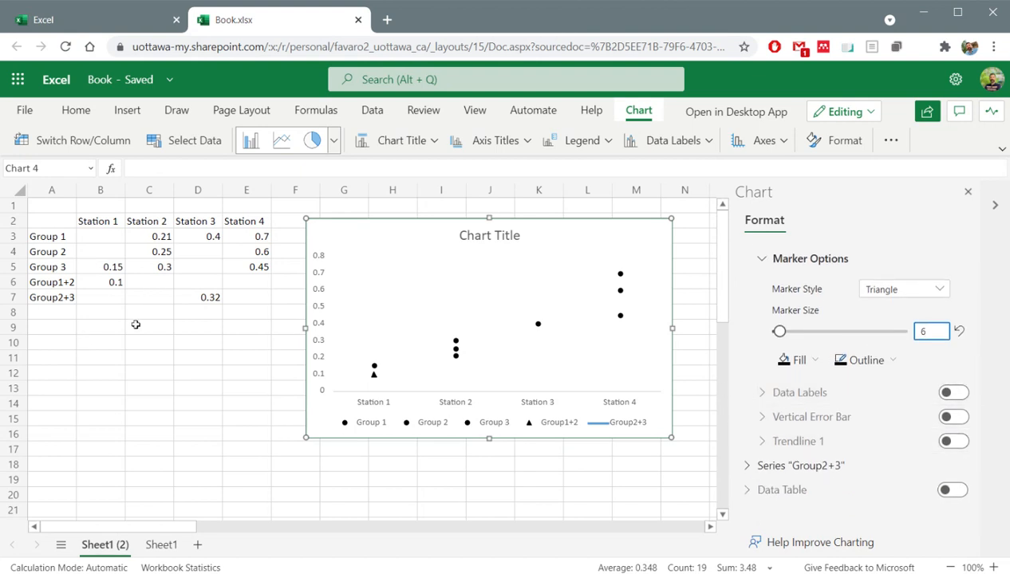
left_click(746, 465)
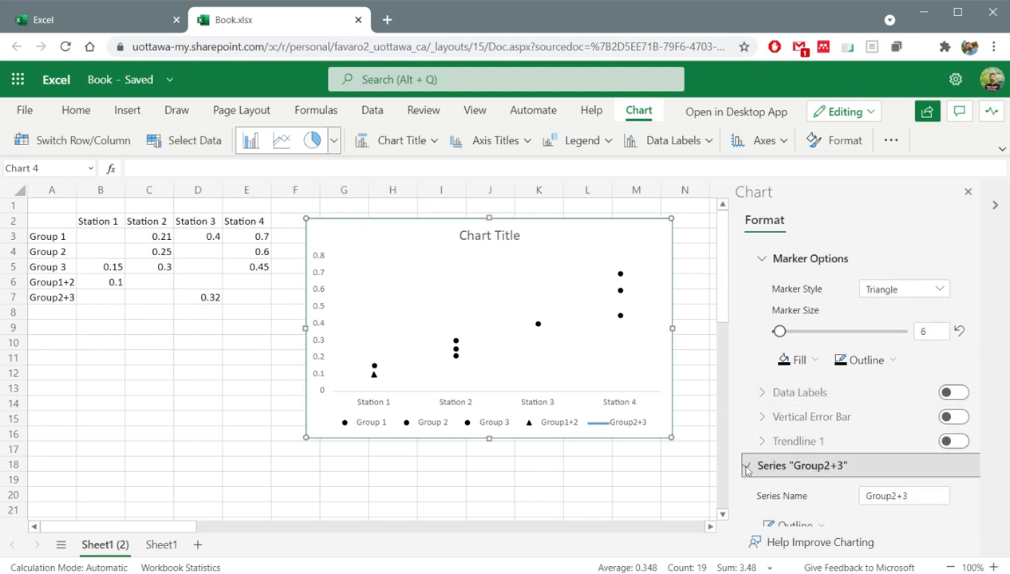
scroll(818, 470, "down", 3)
left_click(798, 361)
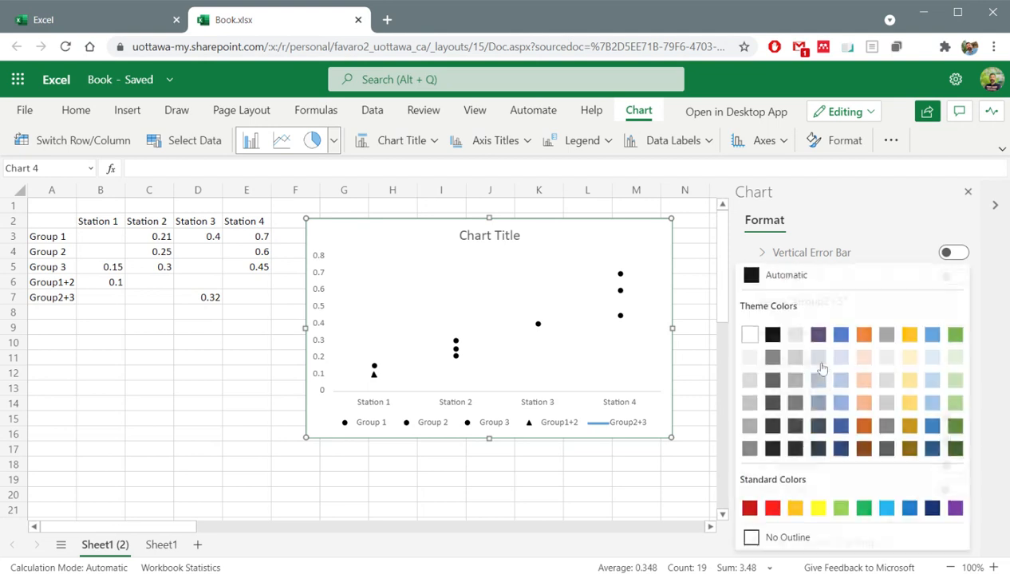
left_click(778, 535)
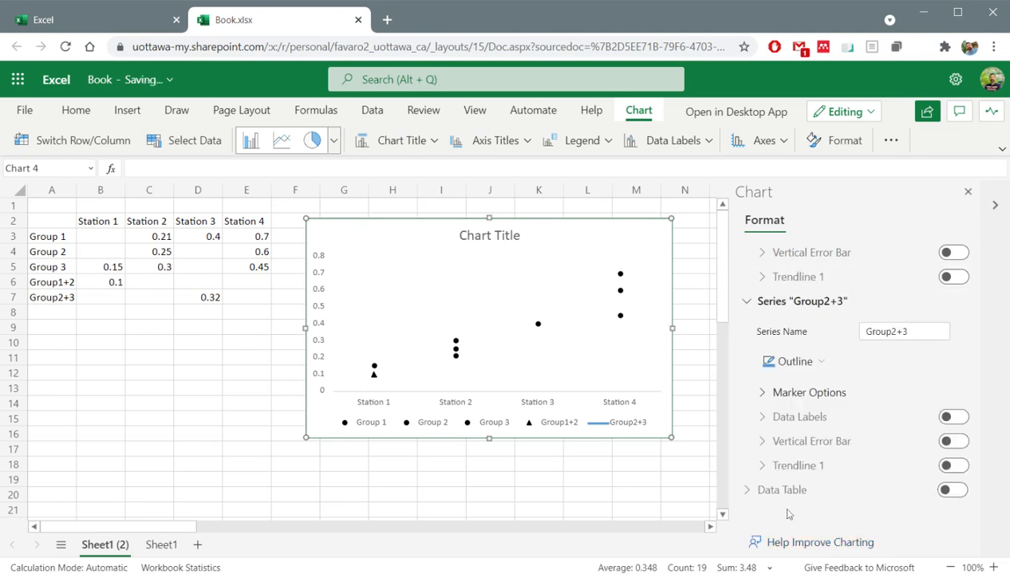
left_click(790, 393)
left_click(942, 424)
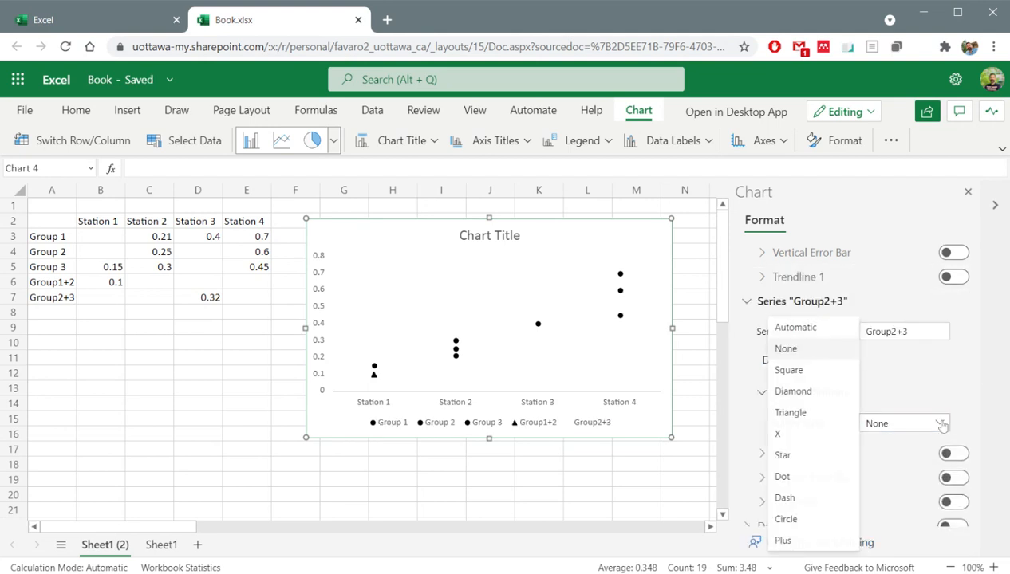
left_click(791, 412)
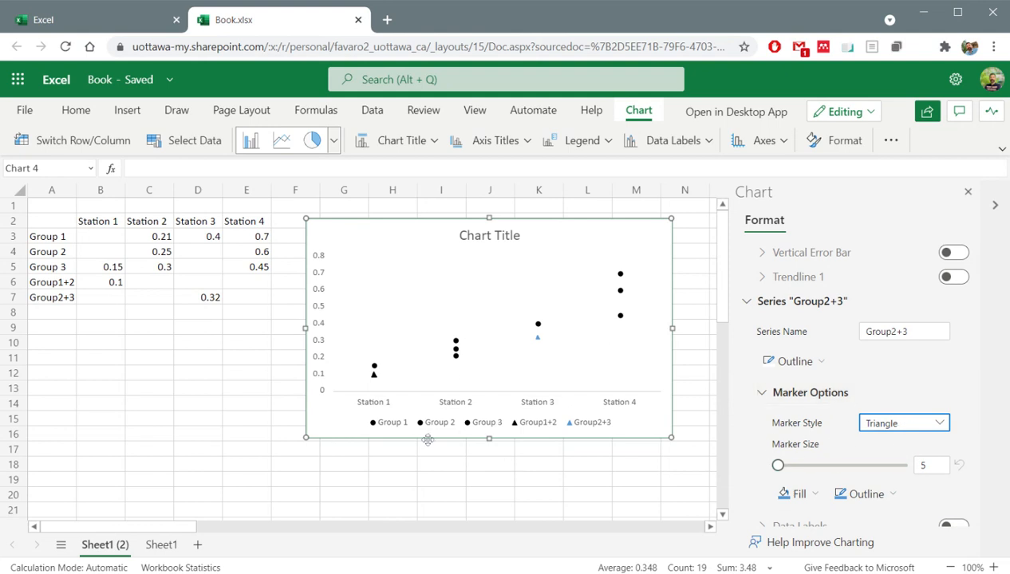
Set the marker size of the Group2+3 series to 6.
scroll(887, 440, "down", 1)
left_click_drag(930, 389, 903, 392)
type("6")
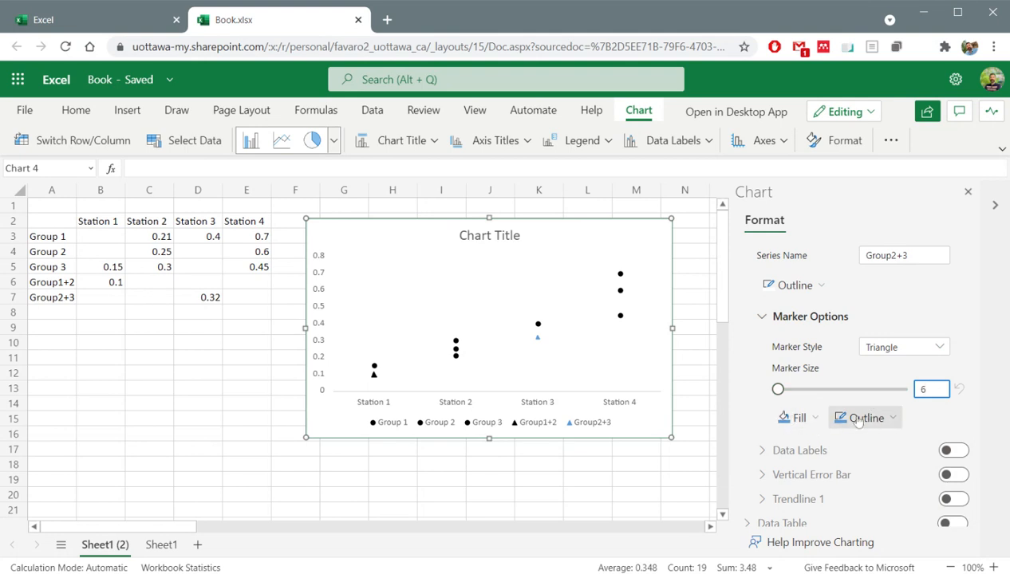
Make both the outline and the fill of the Group2+3 triangle markers black.
left_click(857, 421)
left_click(767, 333)
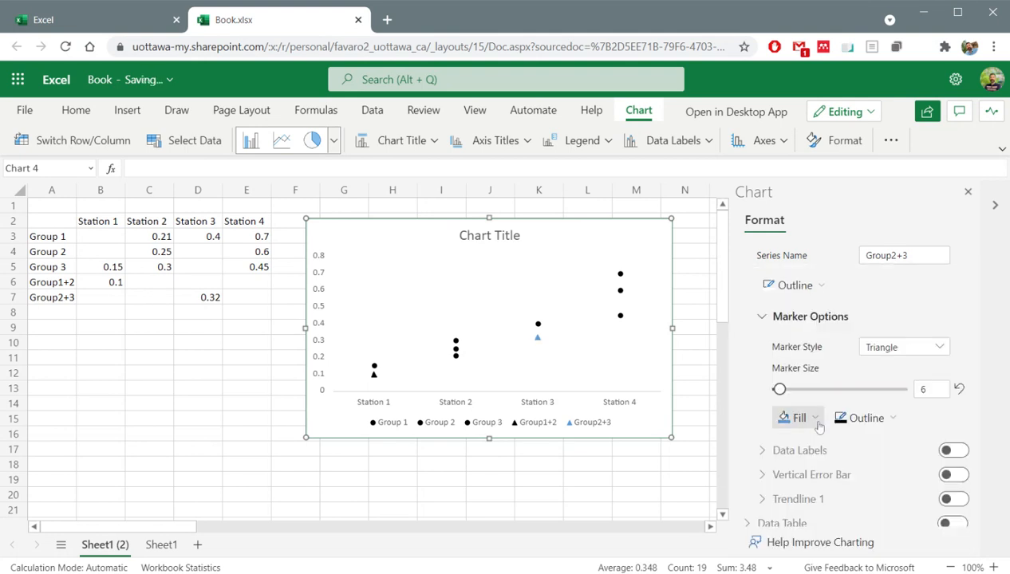
left_click(799, 418)
left_click(768, 334)
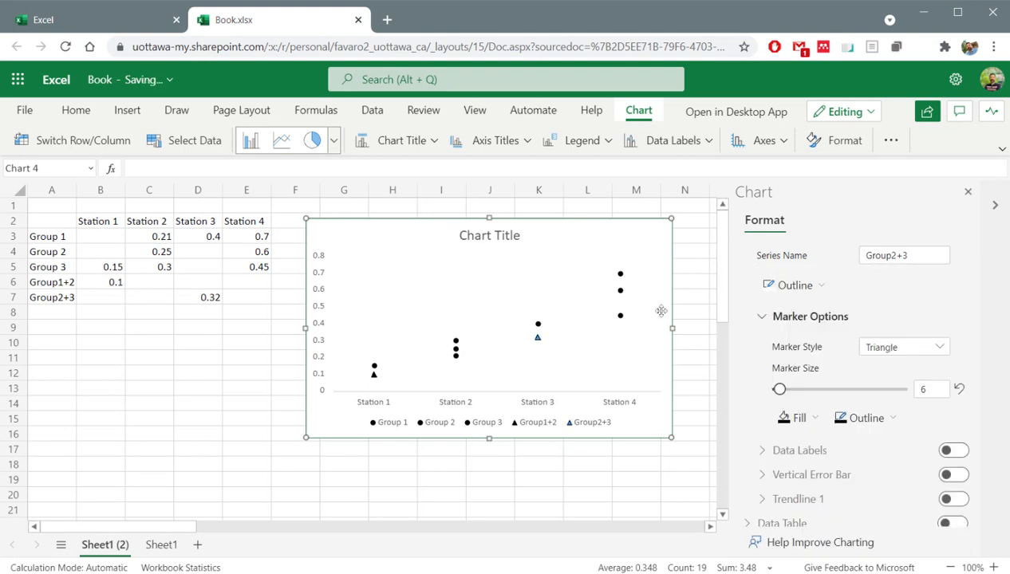